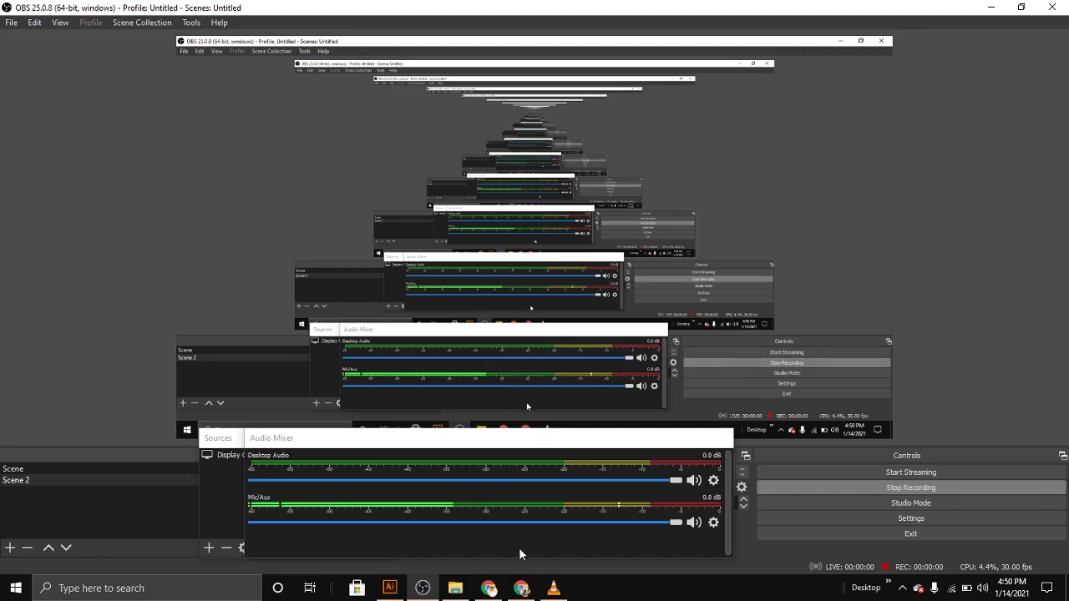
- Start the OBS recording and switch to the blank Untitled-18 Illustrator artboard
click(389, 588)
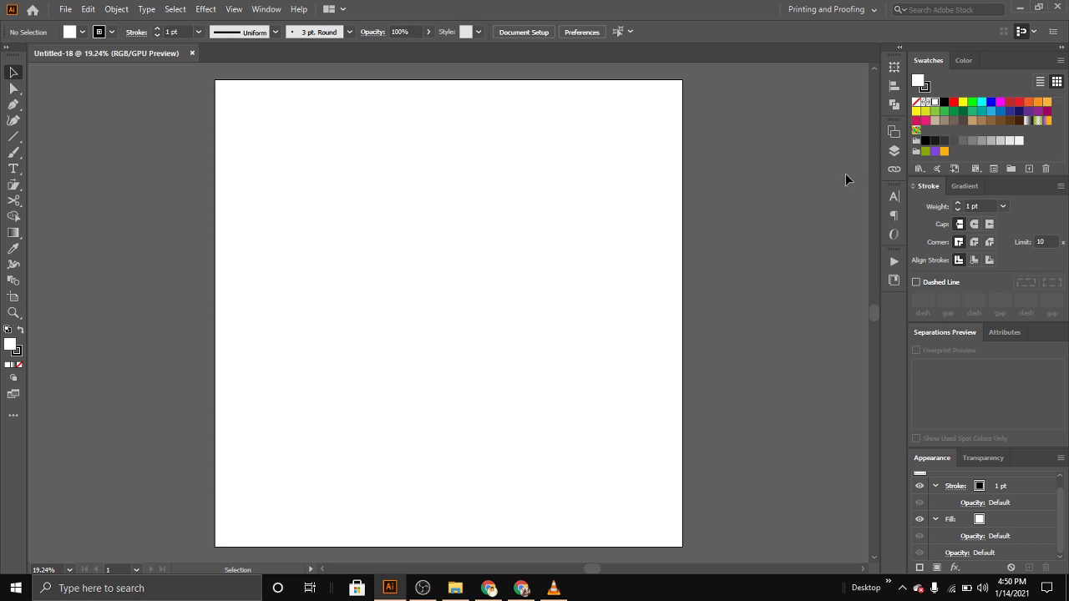
- Rename Layer 1 to 'Mandala Art' and float the Layers panel off the dock
click(894, 151)
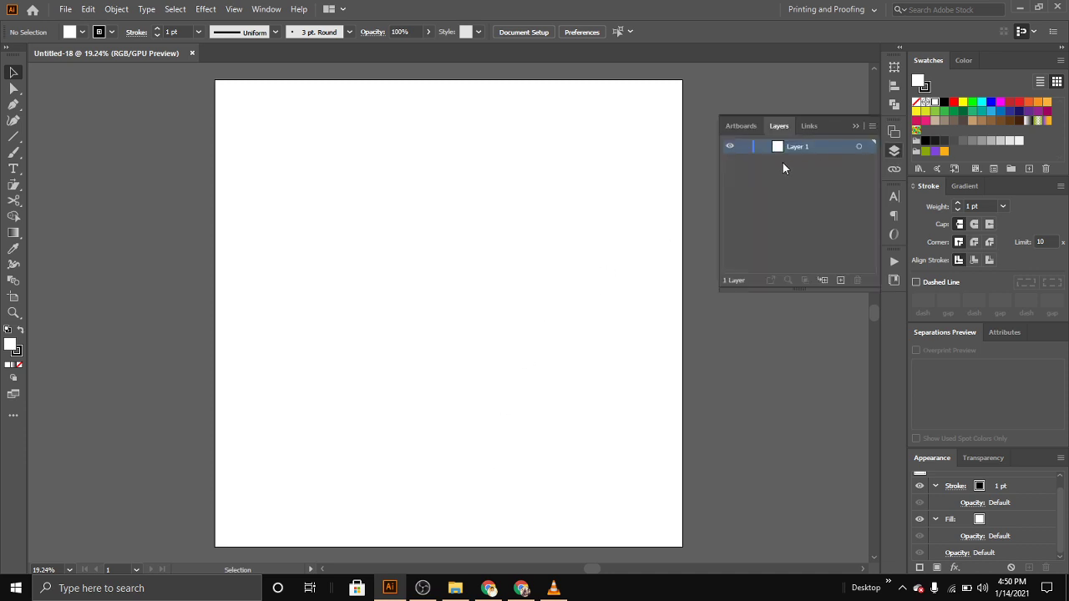
double_click(798, 147)
key(BackSpace)
text(Ma)
text(Art)
key(Return)
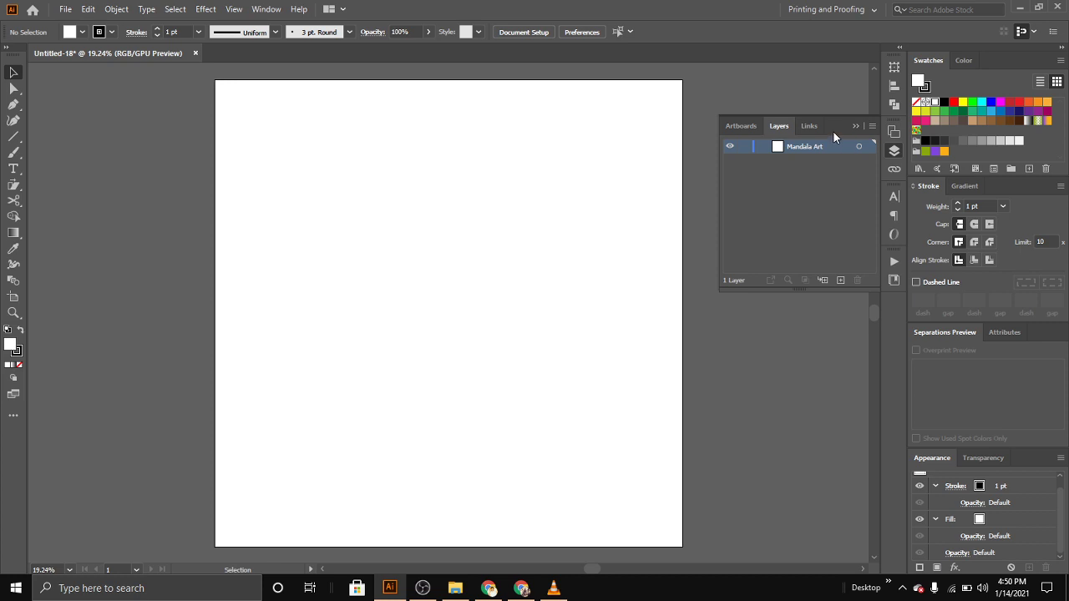
drag(834, 131, 168, 114)
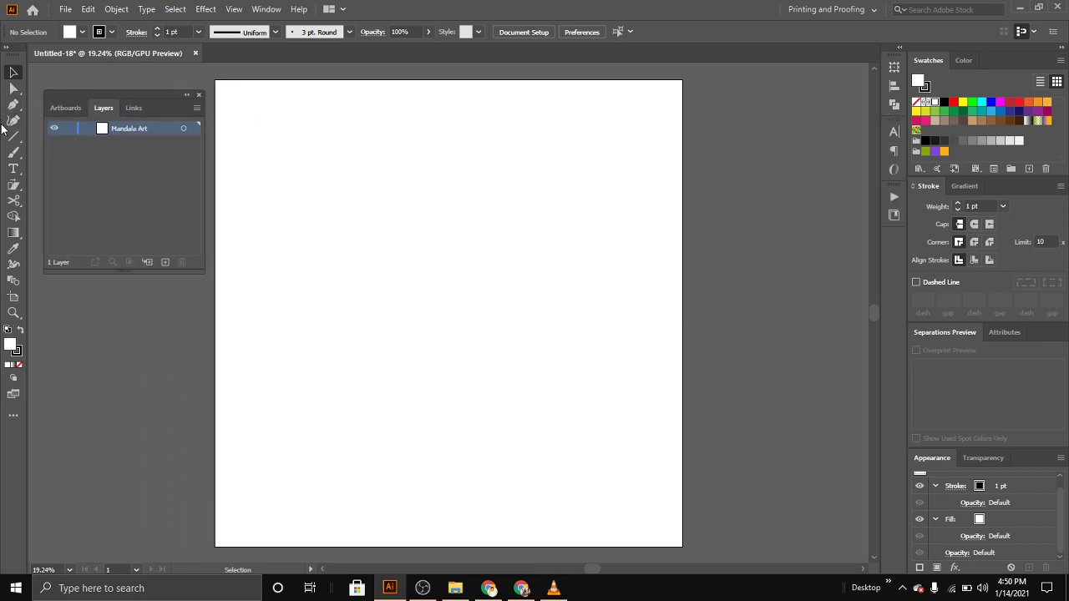
drag(14, 137, 50, 190)
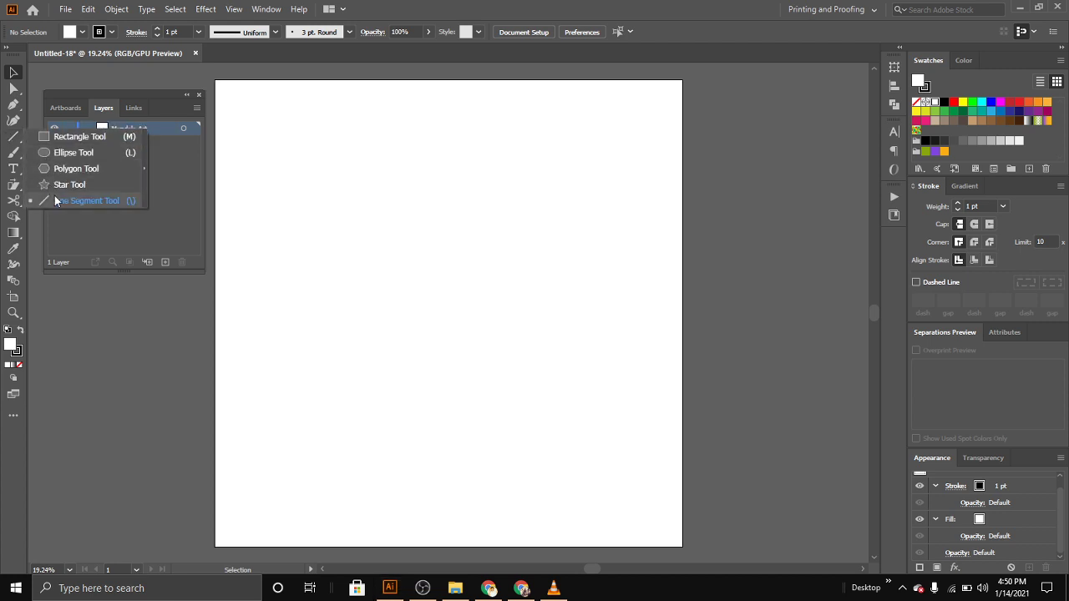
- Draw a vertical line down the artboard and centre it horizontally
click(55, 197)
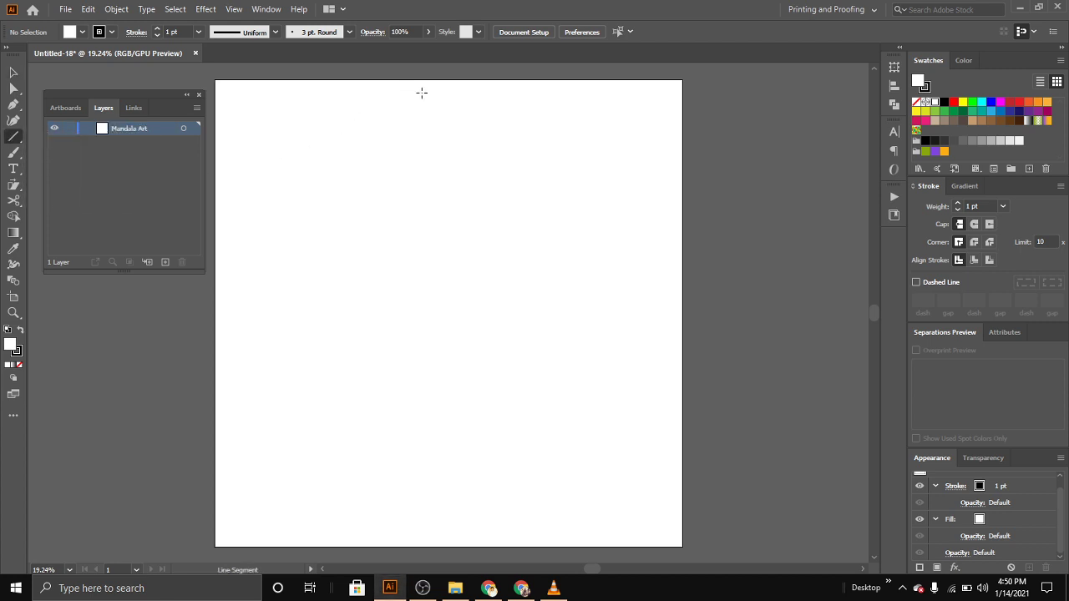
mouse_move(435, 105)
mouse_down()
mouse_move(431, 299)
mouse_move(451, 546)
mouse_up()
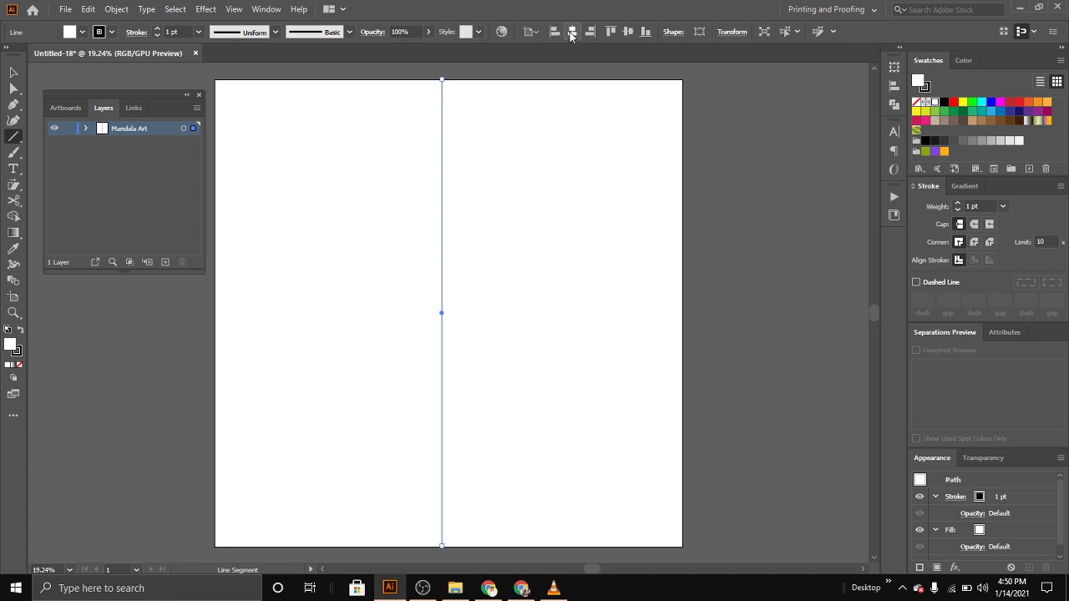
click(572, 32)
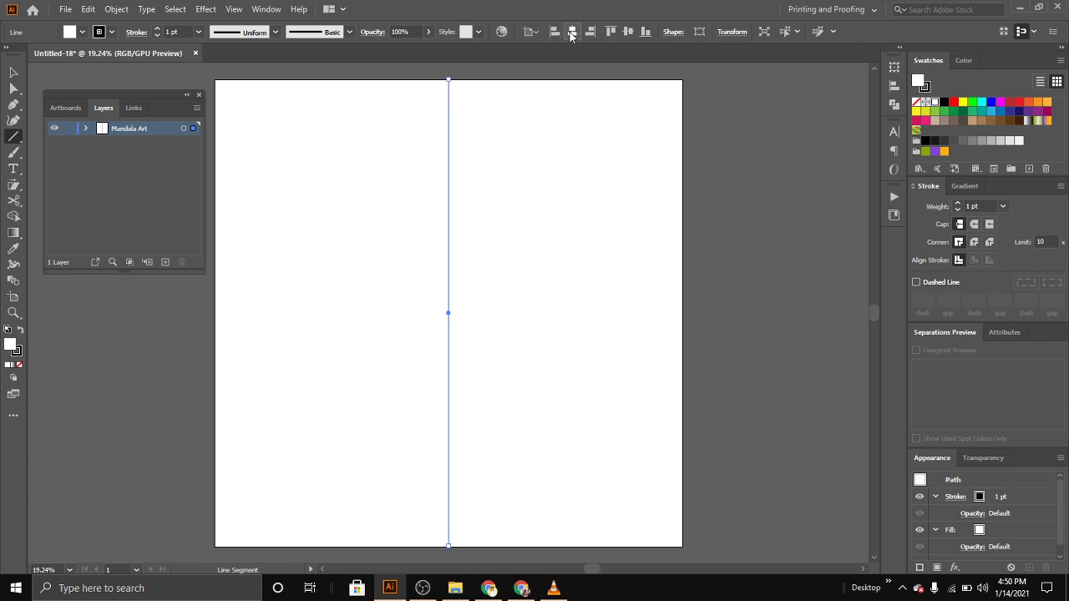
click(627, 32)
- Add a 90° rotated copy of the line to form a crosshair
right_click(448, 160)
mouse_move(489, 369)
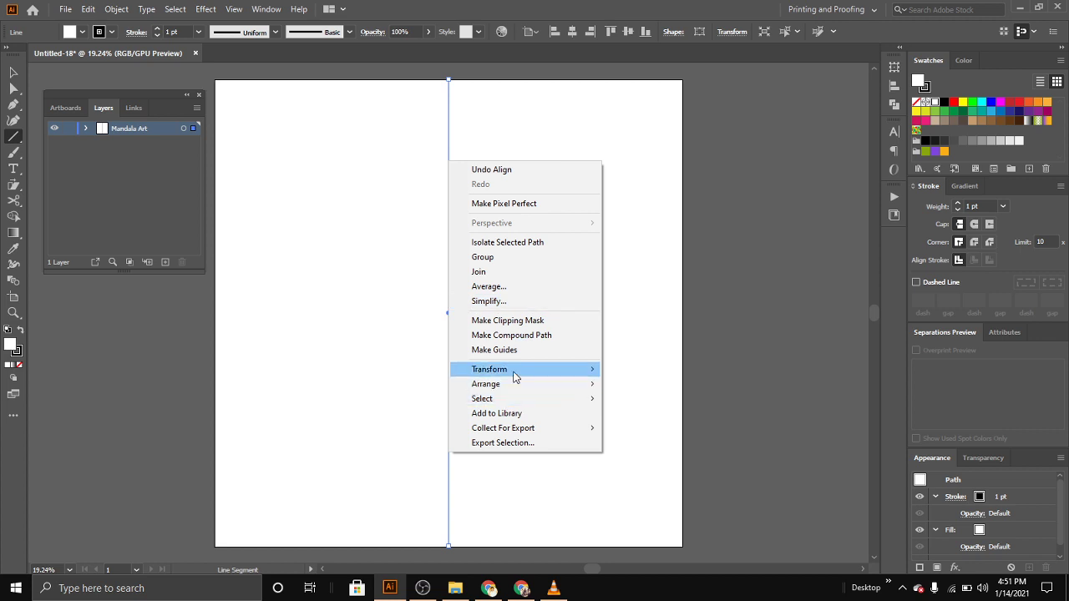
click(633, 403)
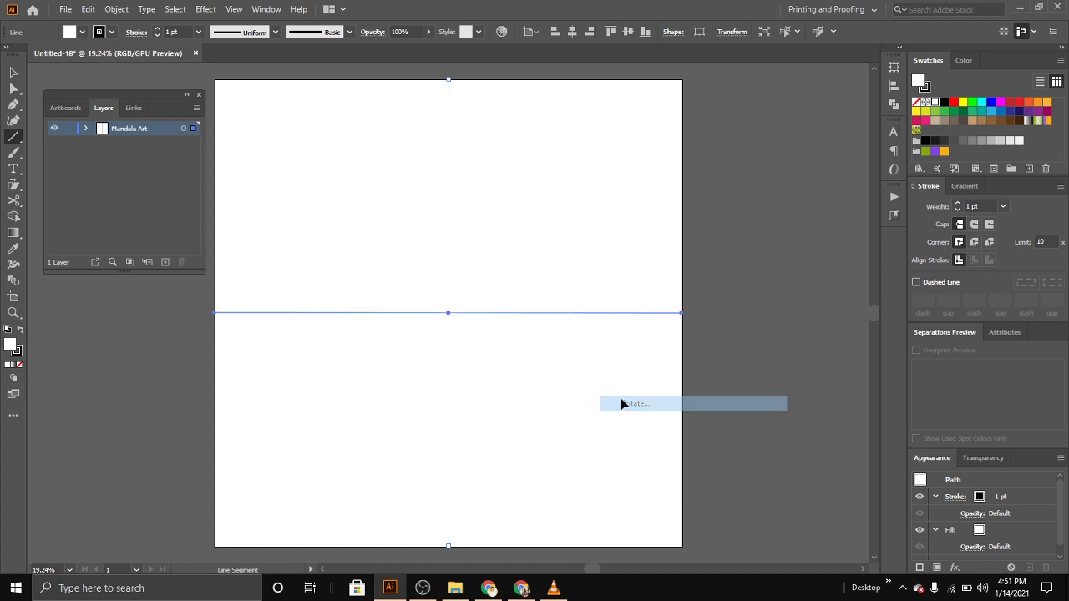
click(698, 262)
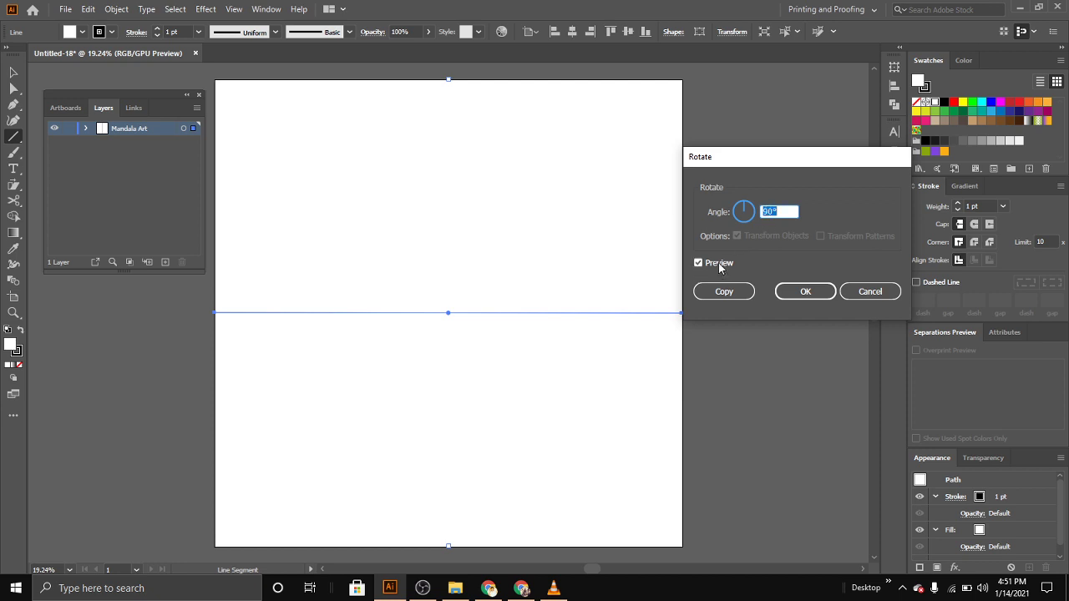
click(723, 291)
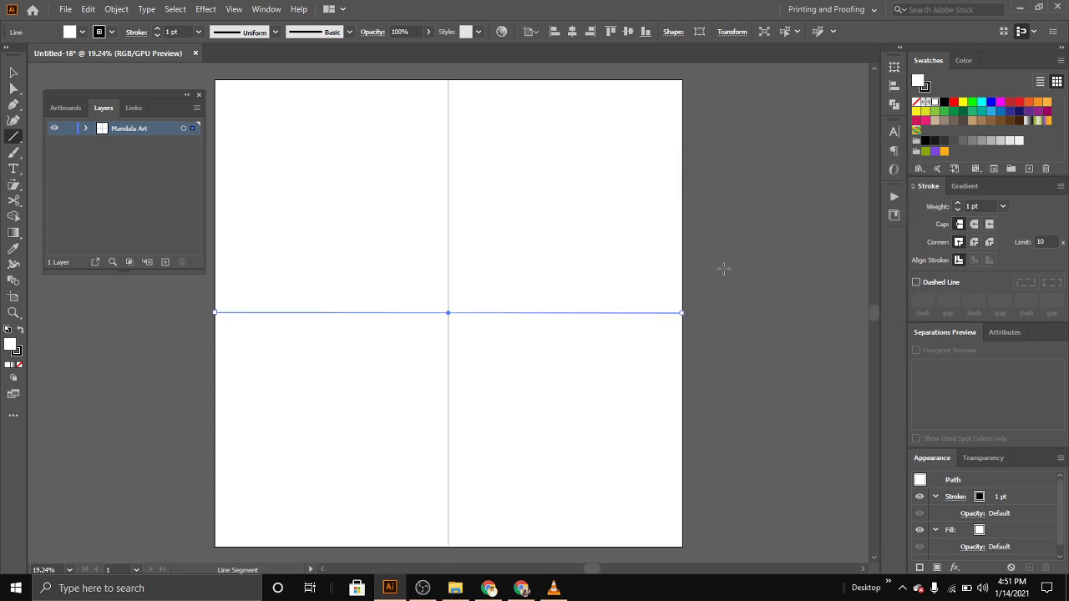
- Brush an S-shaped curve above the centre, redrawing it until it crosses the vertical line
click(13, 154)
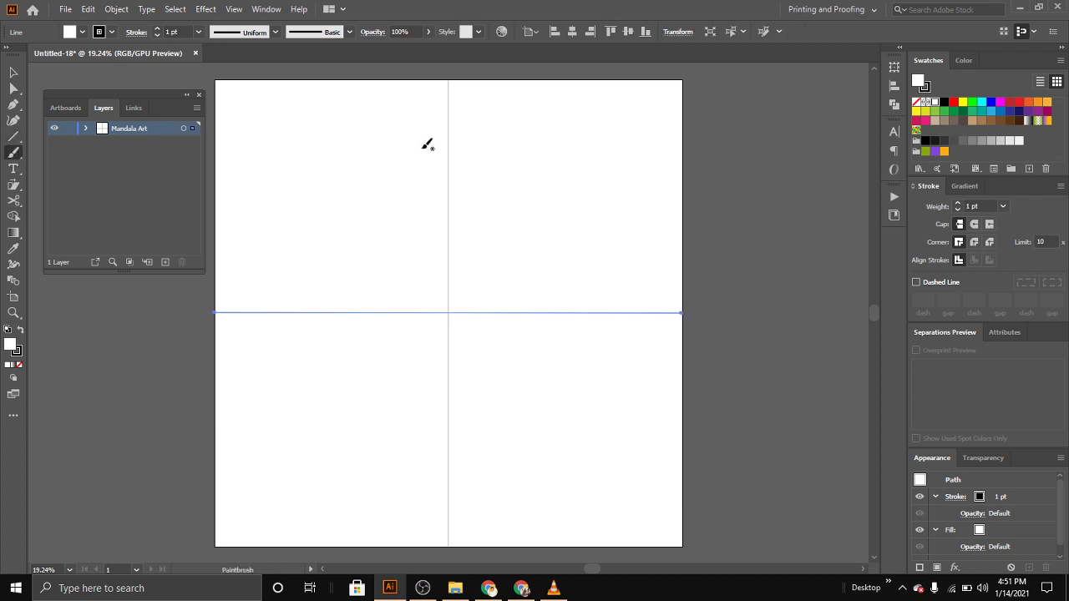
drag(423, 140, 501, 255)
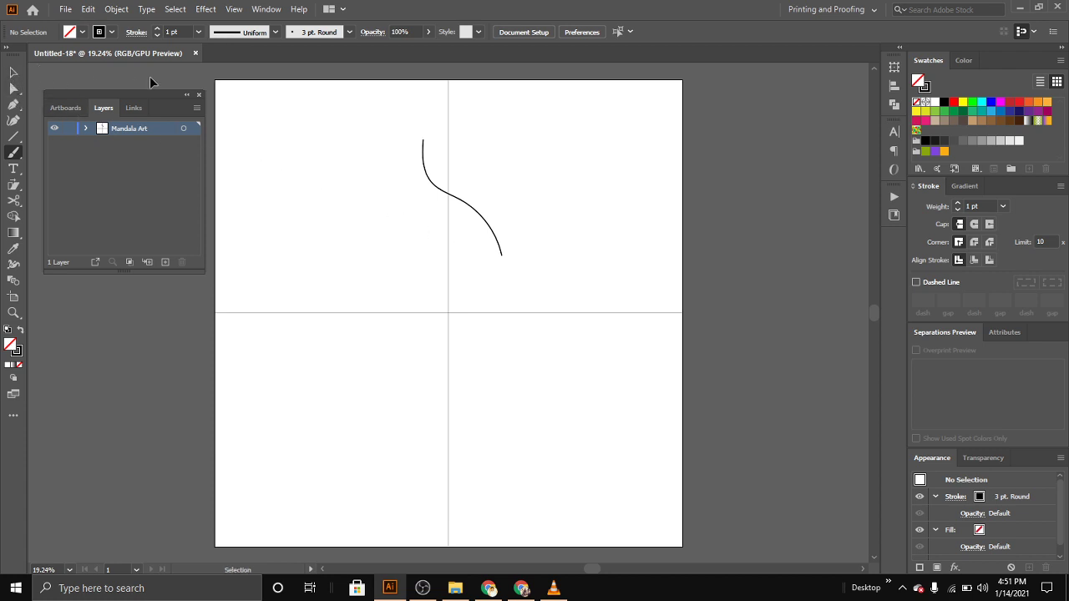
key(ctrl+z)
drag(406, 146, 522, 272)
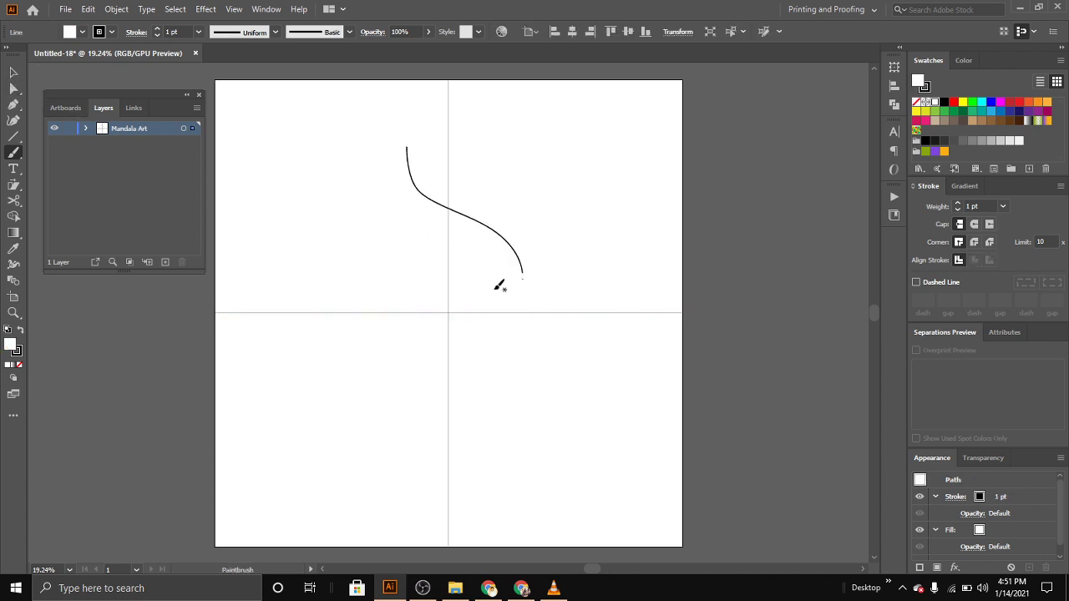
key(ctrl+z)
drag(428, 157, 483, 278)
- Rotate the S-curve slightly clockwise and deselect it
key(v)
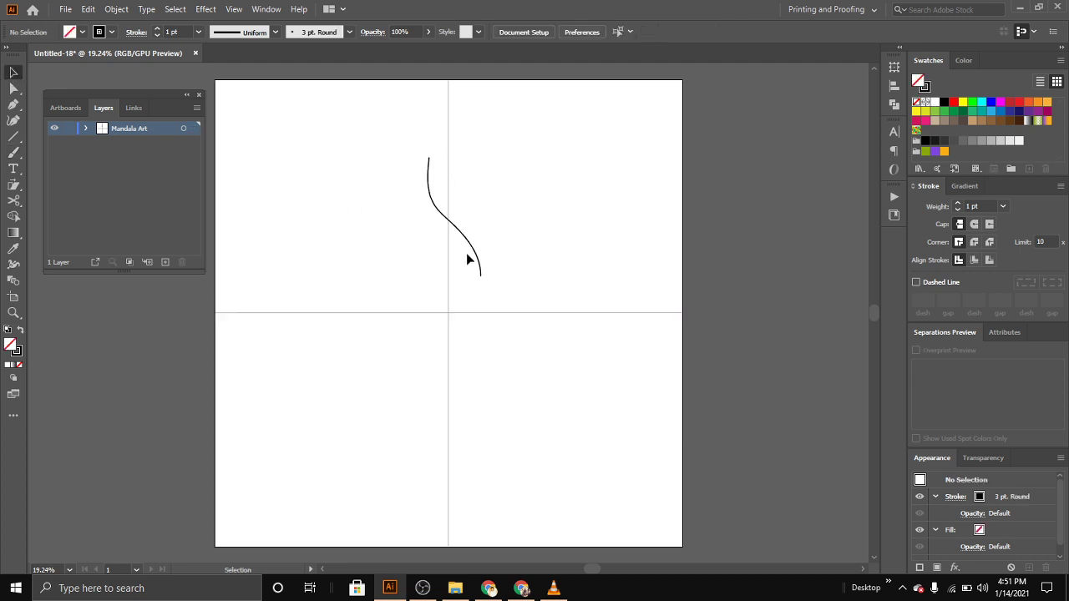
click(472, 248)
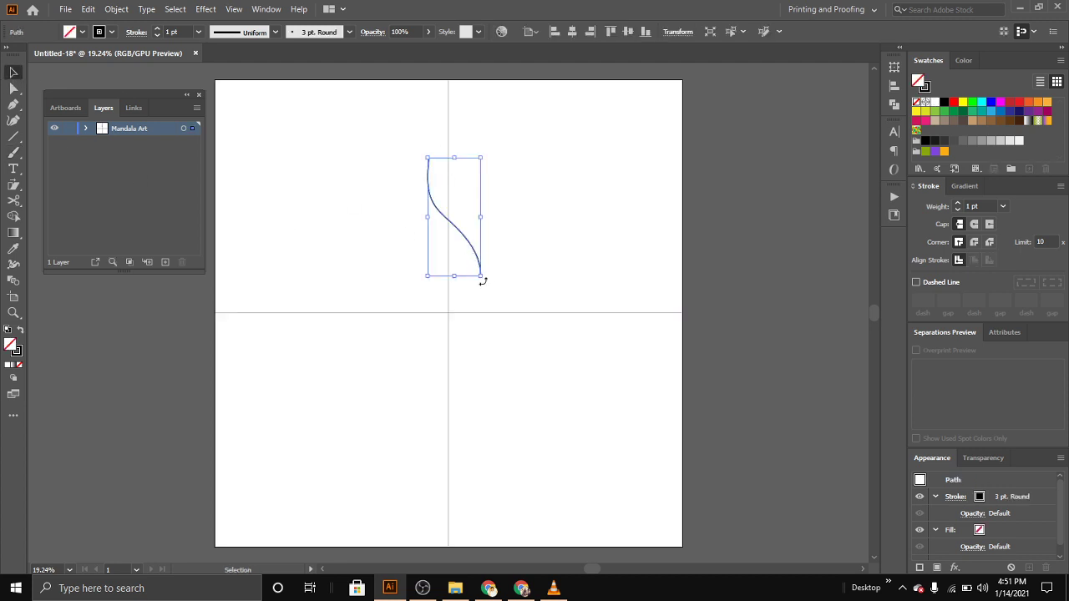
drag(482, 281, 491, 272)
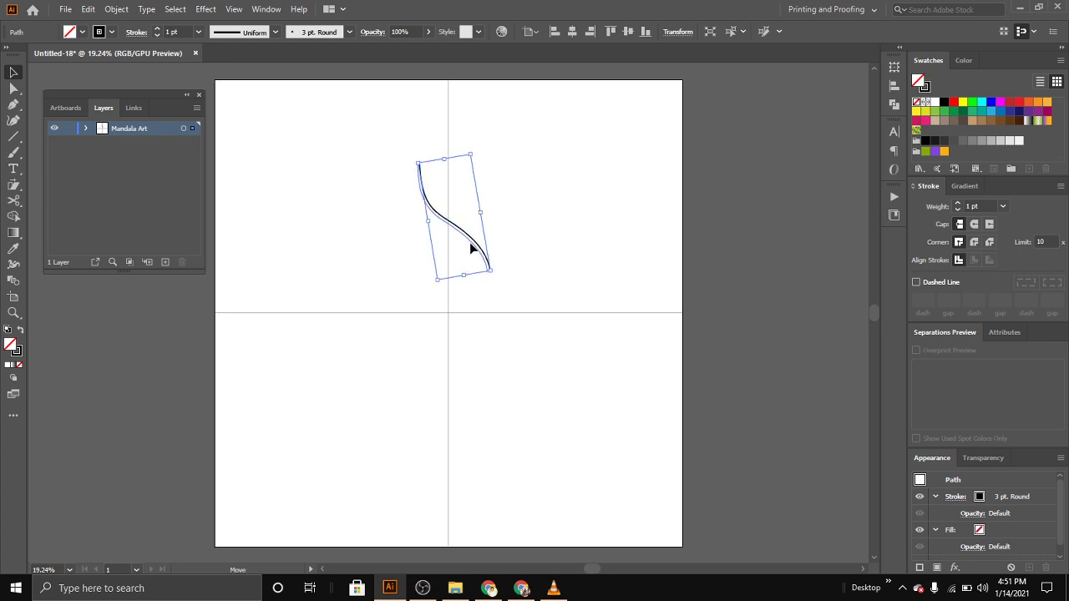
click(318, 211)
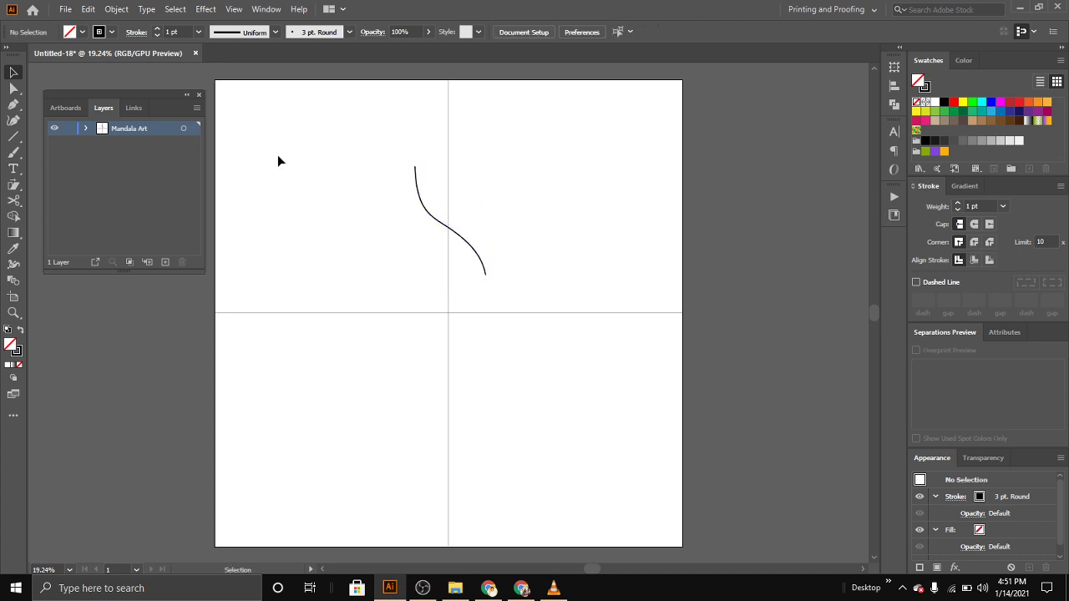
- Apply a Transform effect to the Mandala Art layer with Reflect X and 1 copy
click(86, 129)
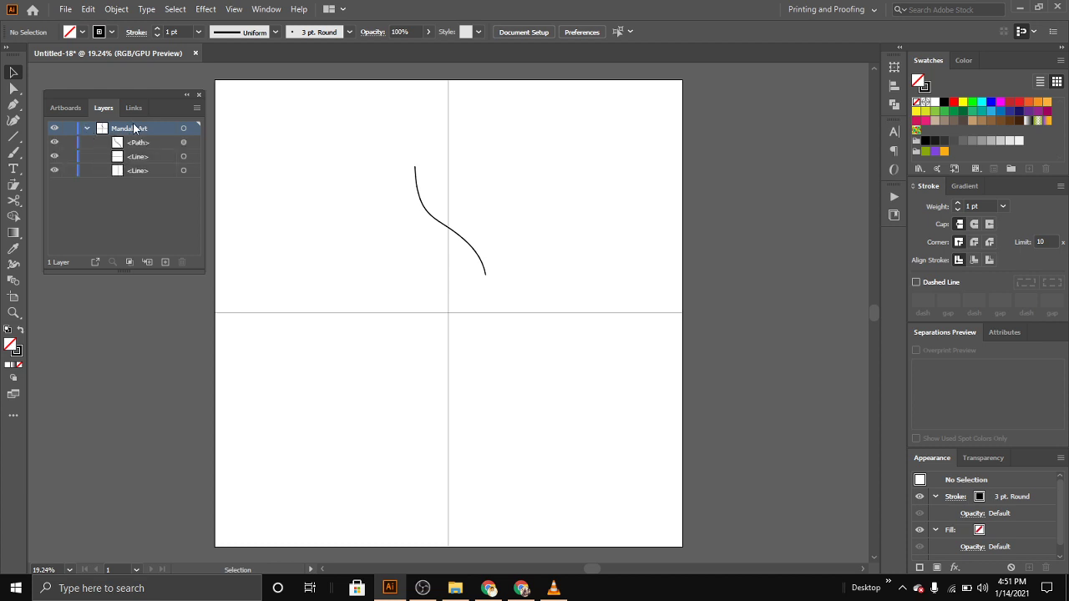
click(184, 130)
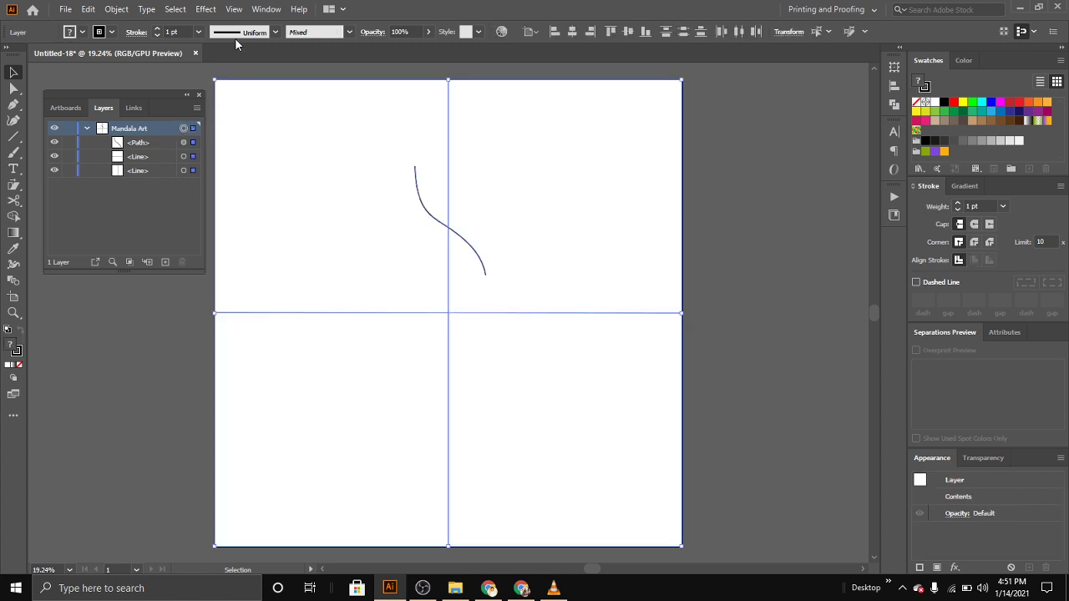
click(202, 9)
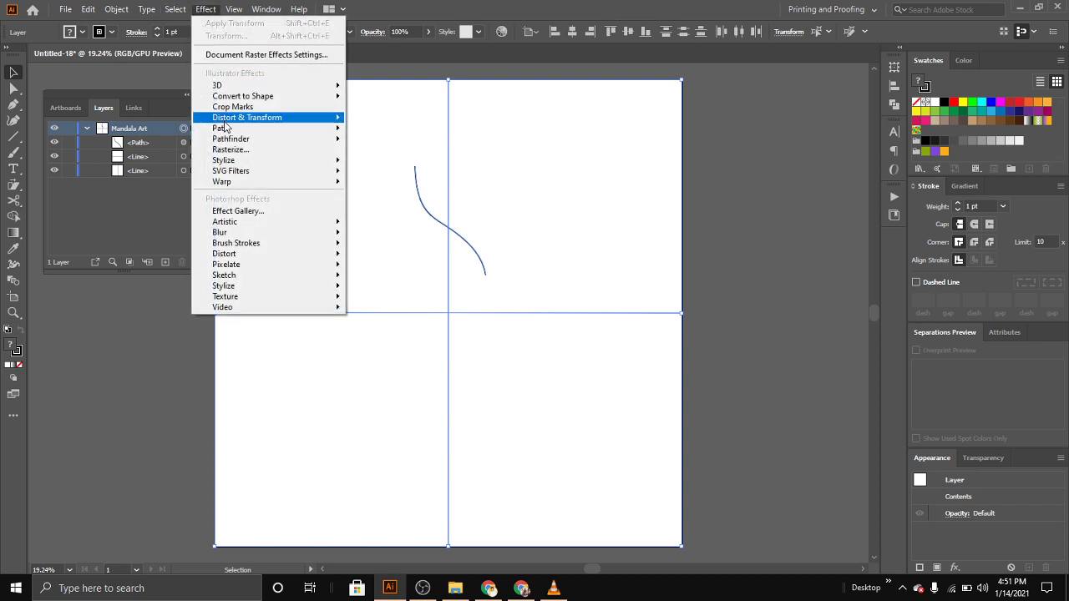
mouse_move(247, 116)
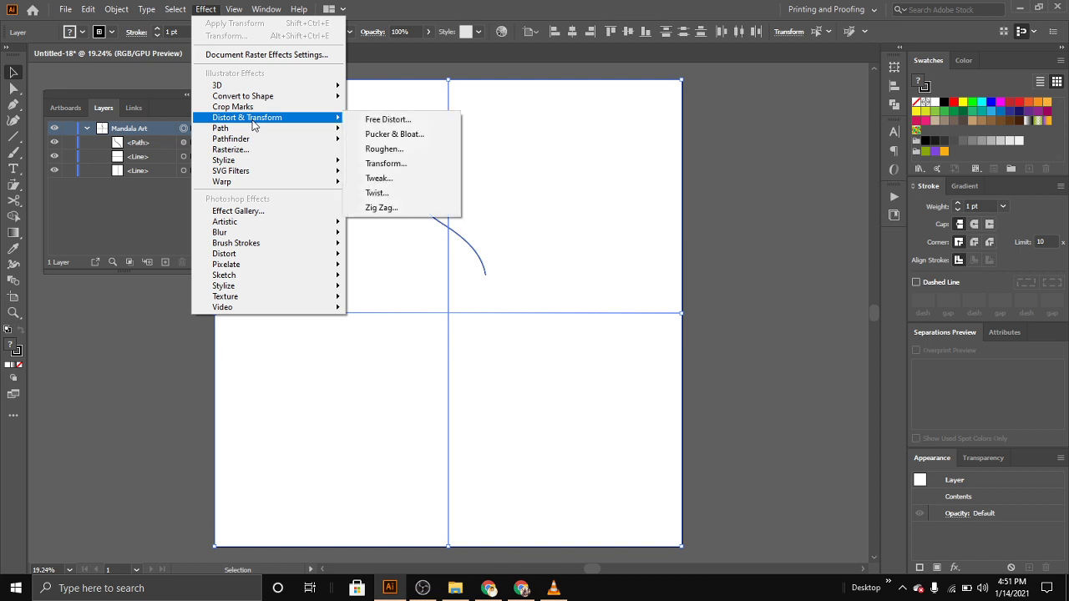
click(387, 164)
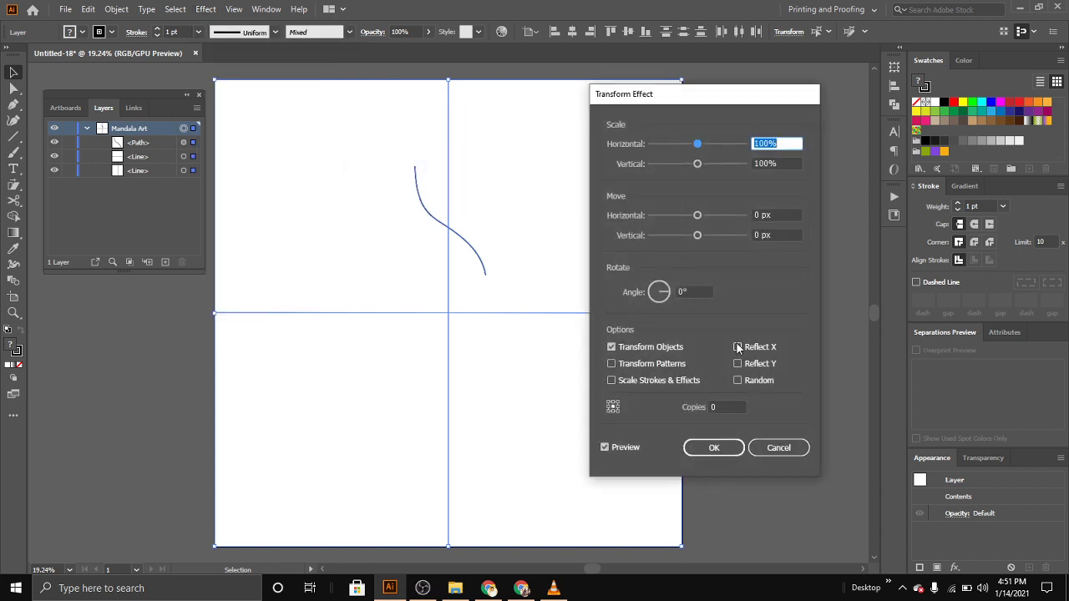
click(738, 347)
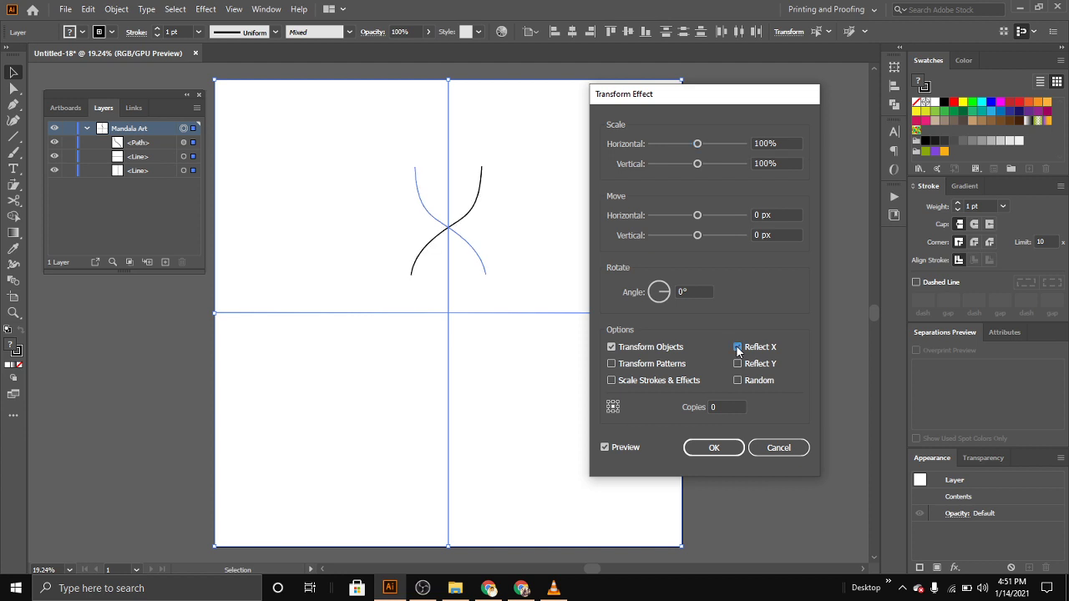
click(681, 407)
text(1)
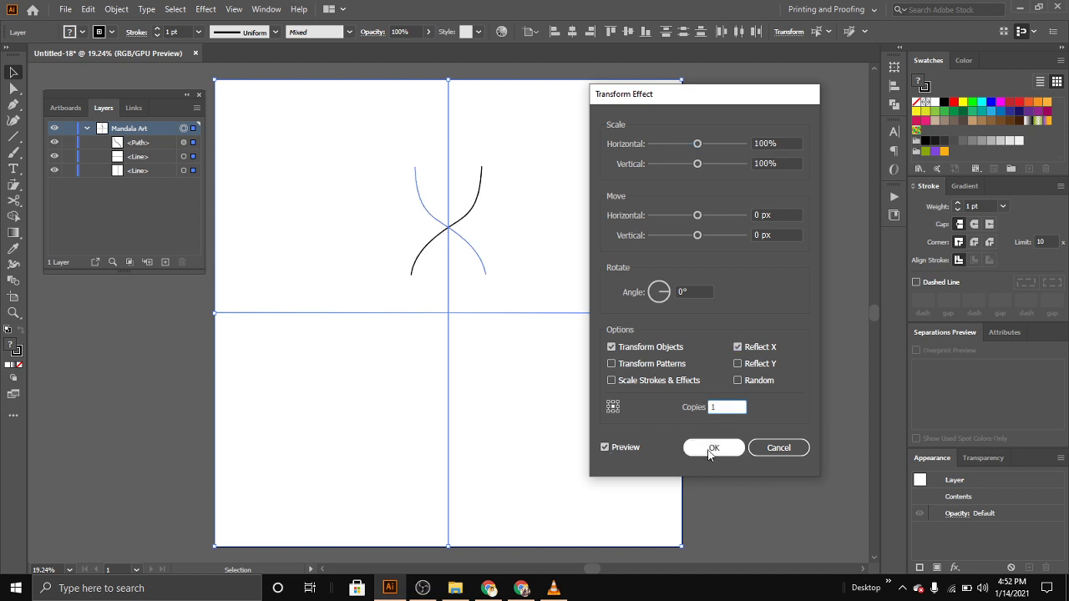
click(709, 448)
- Add a second Transform effect to the layer: 30° rotation with 11 copies
click(205, 8)
mouse_move(247, 117)
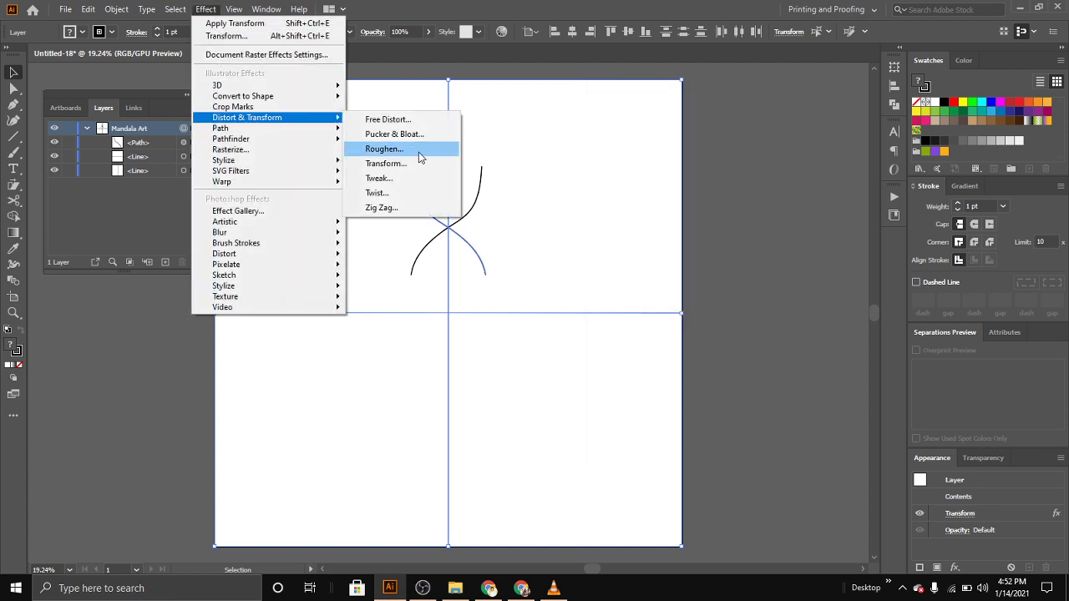
click(413, 163)
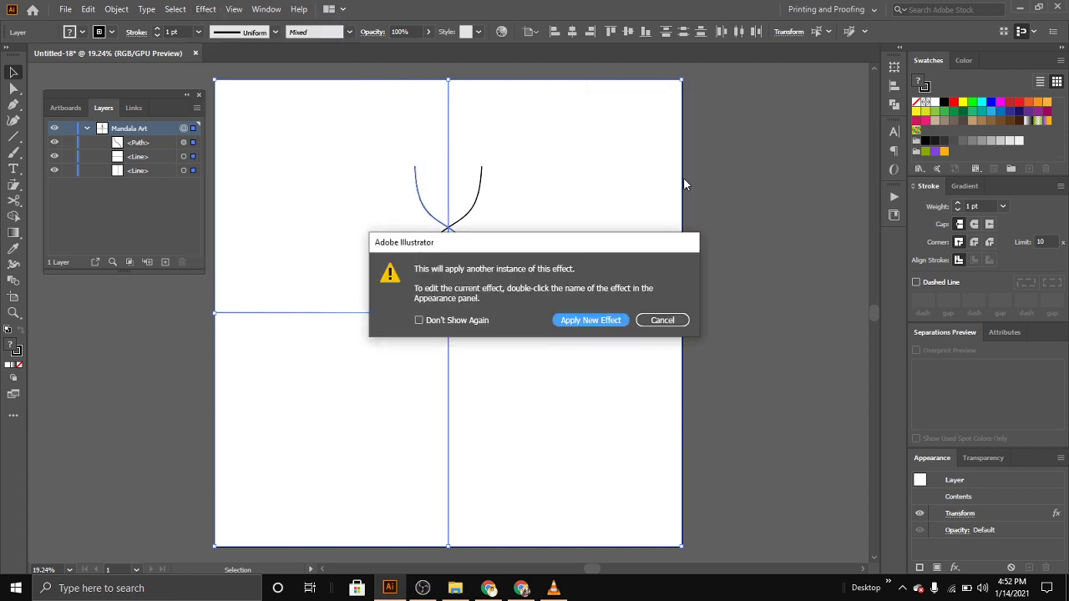
click(587, 321)
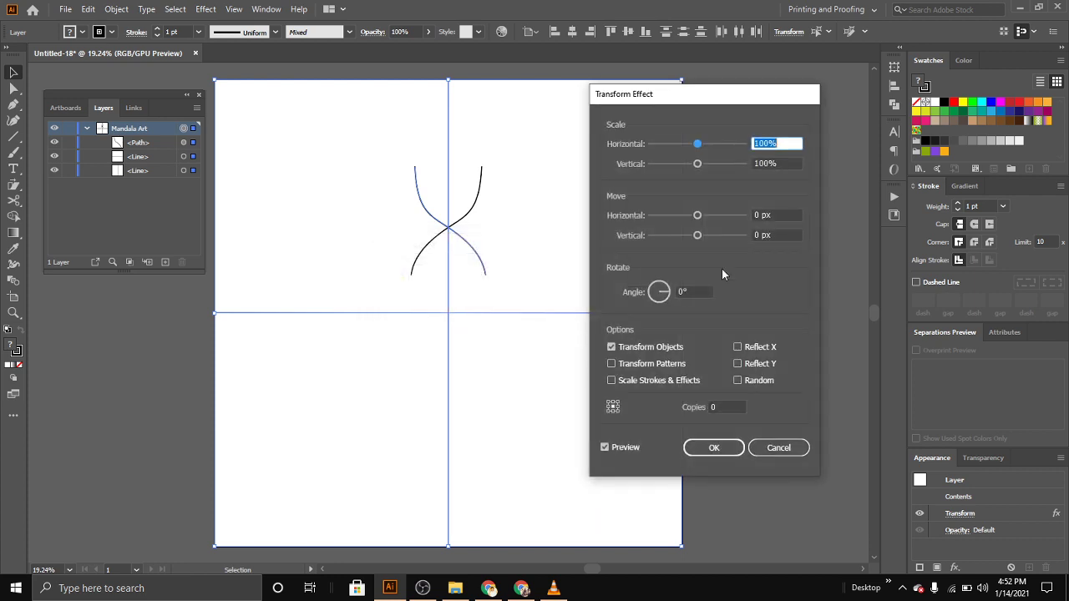
click(679, 291)
text(30)
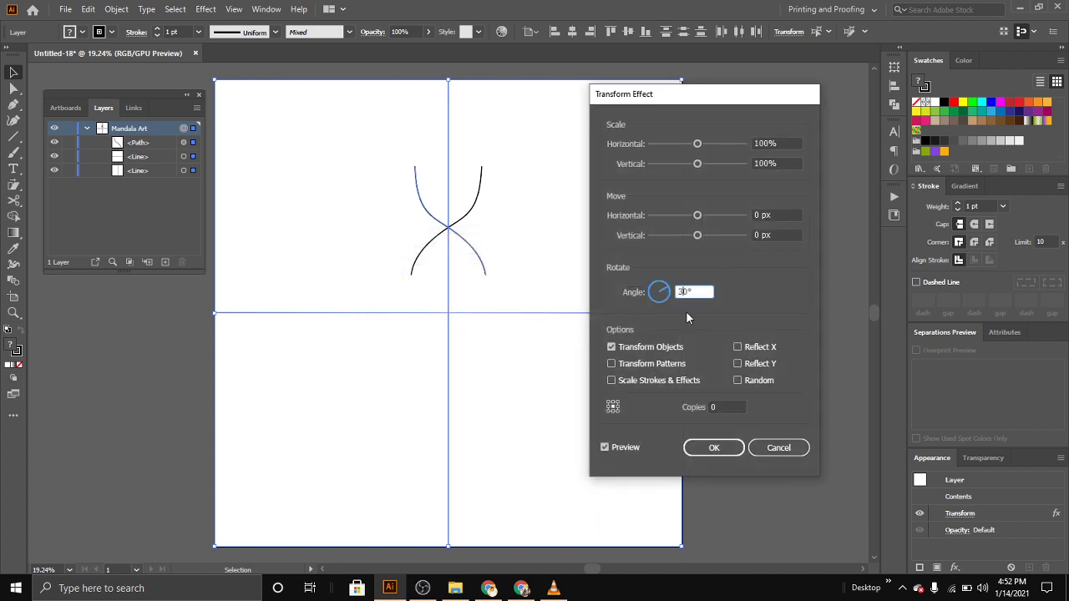
click(721, 406)
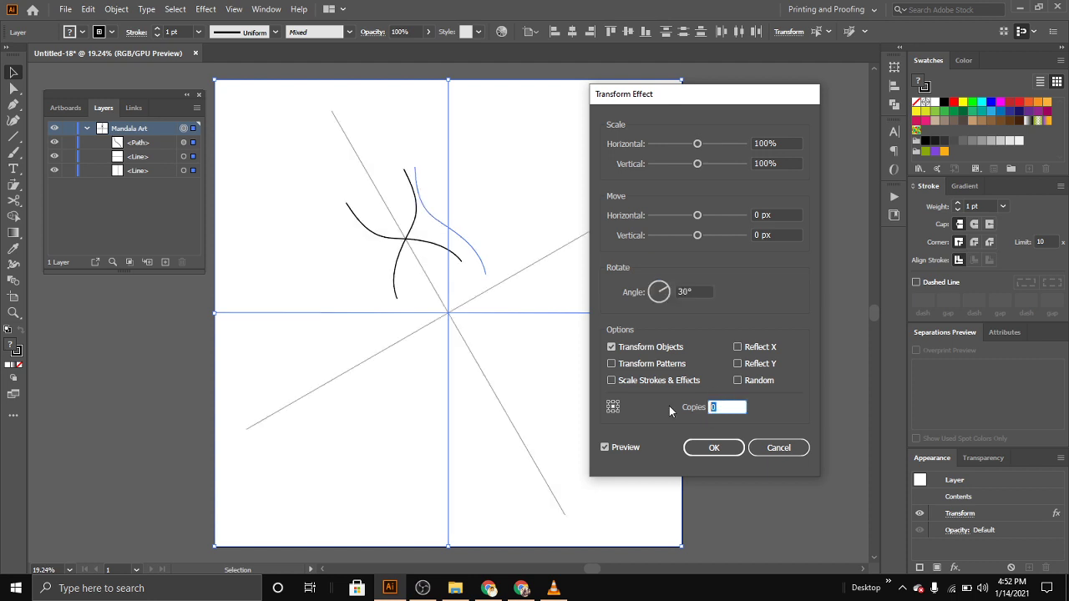
text(11)
click(714, 448)
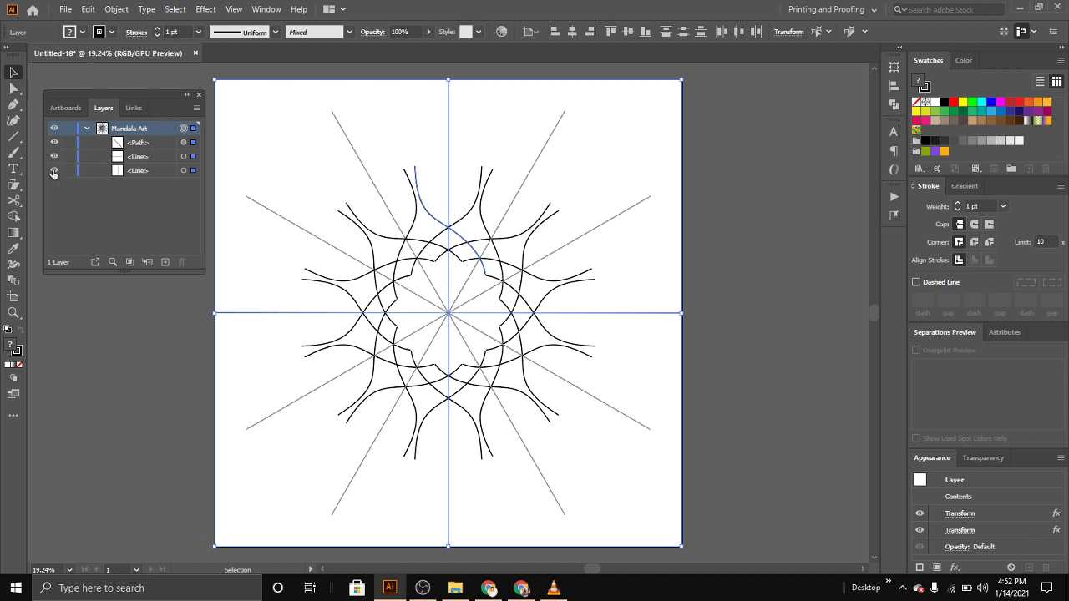
- Hide the two guide lines in the Layers panel
click(53, 171)
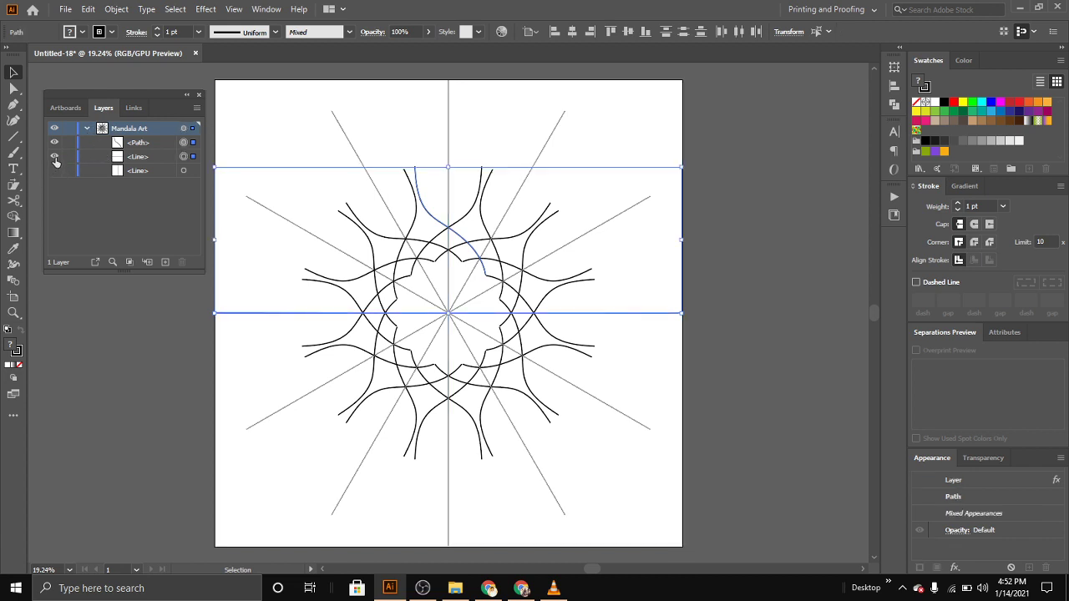
click(55, 156)
click(117, 144)
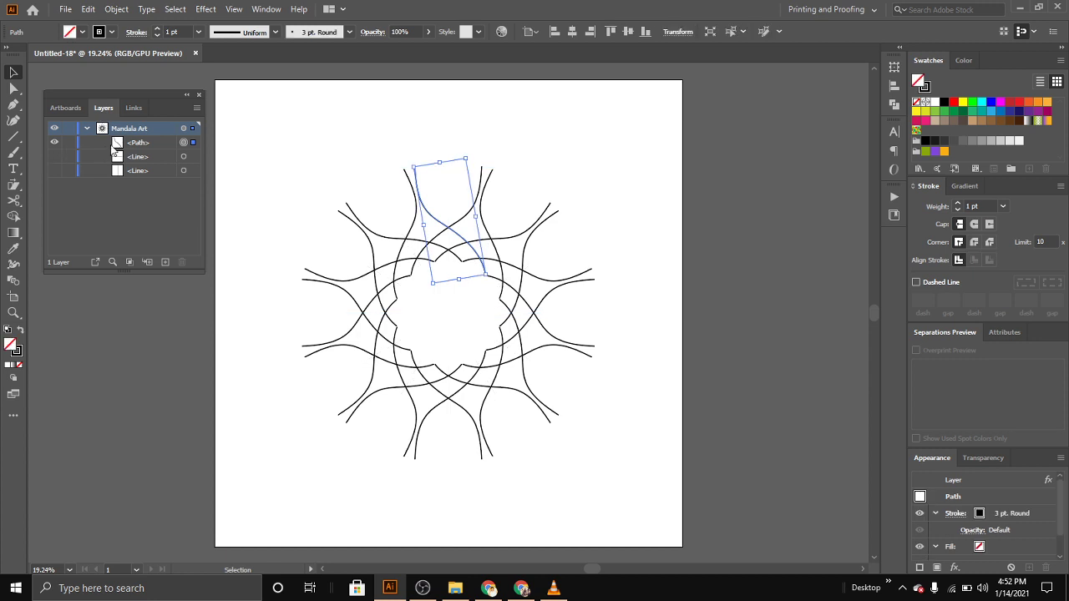
- Draw a new vertical line and centre it horizontally and vertically on the artboard
click(12, 142)
drag(327, 110, 326, 493)
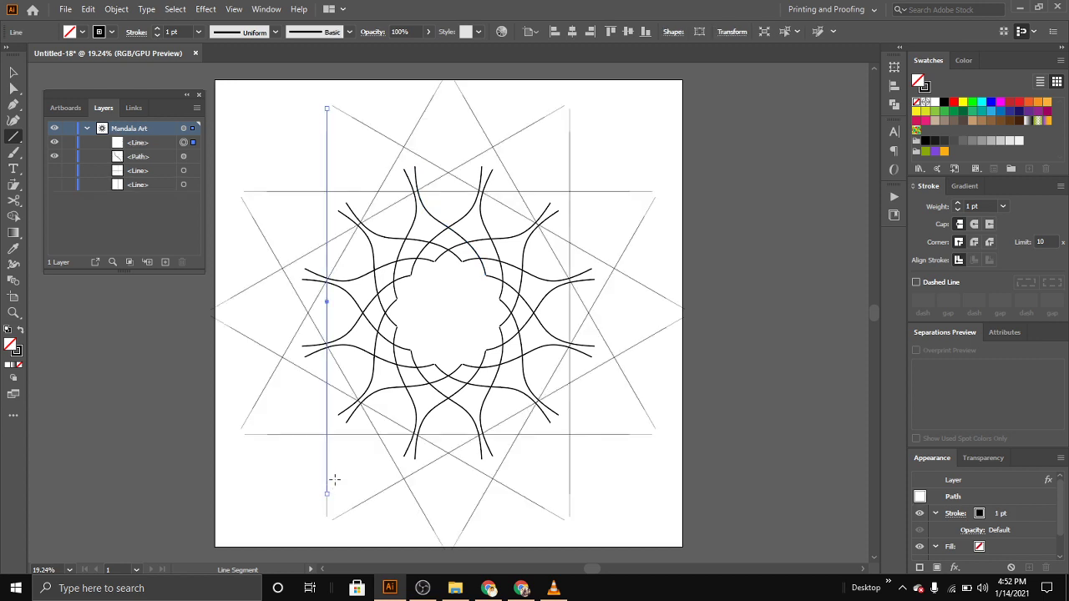
click(535, 34)
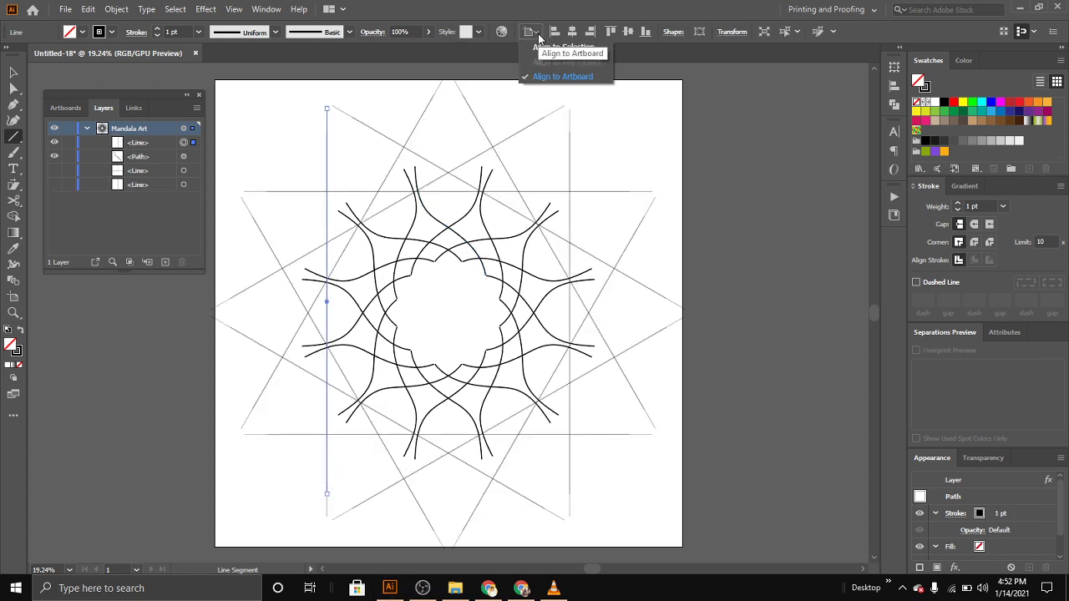
click(578, 83)
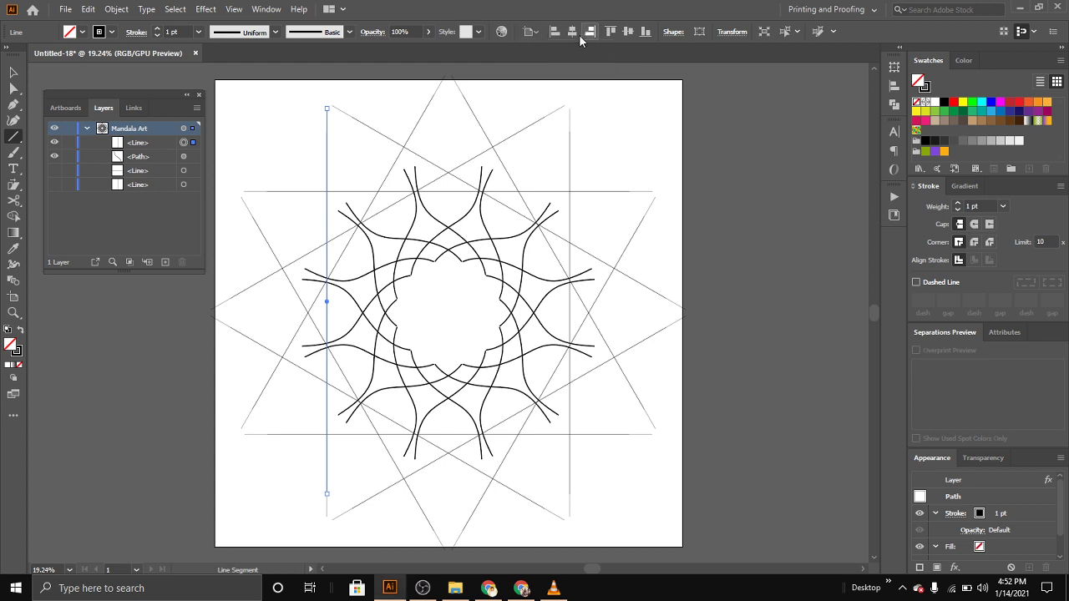
click(573, 34)
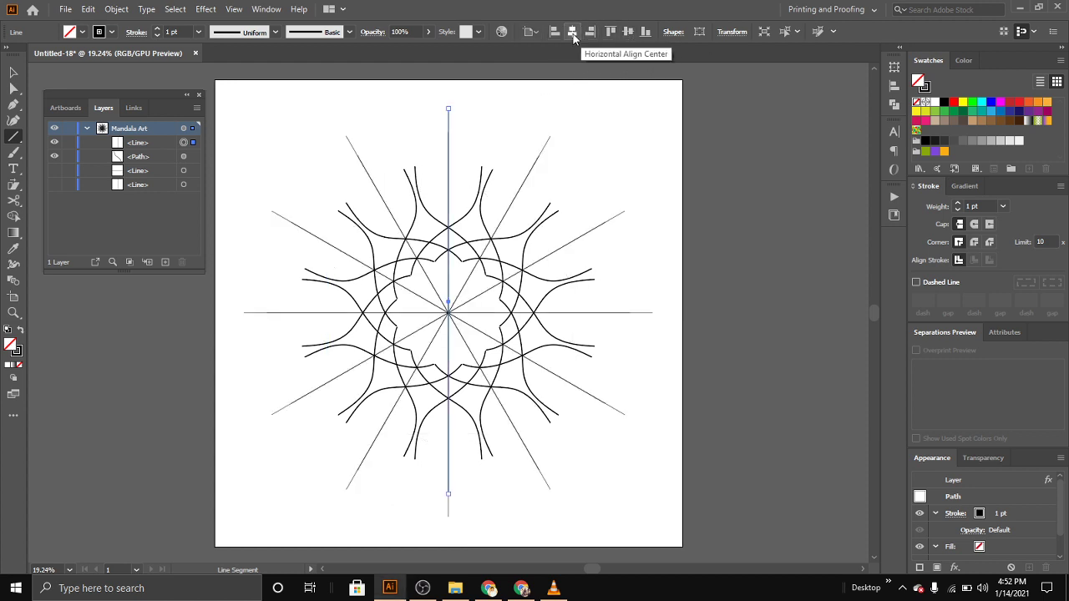
click(624, 33)
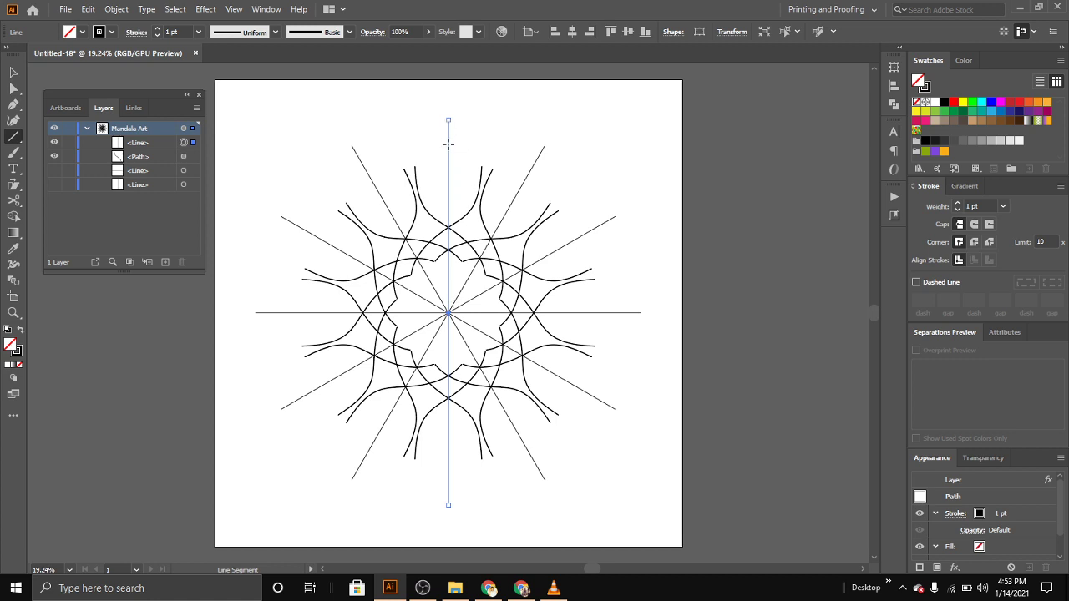
- Enter a −15° angle for rotating the new line
right_click(448, 135)
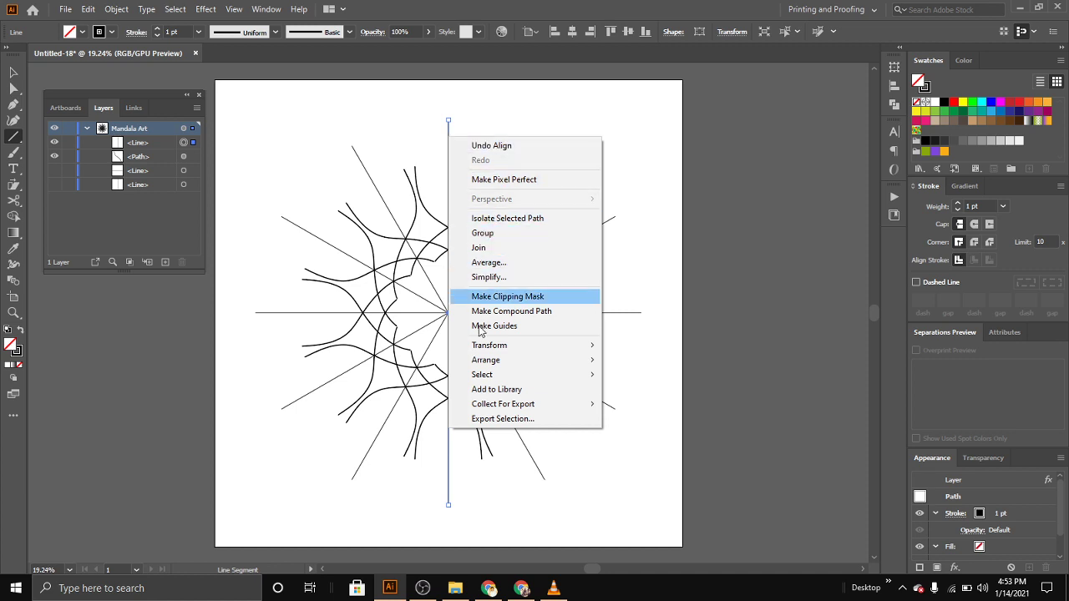
mouse_move(490, 345)
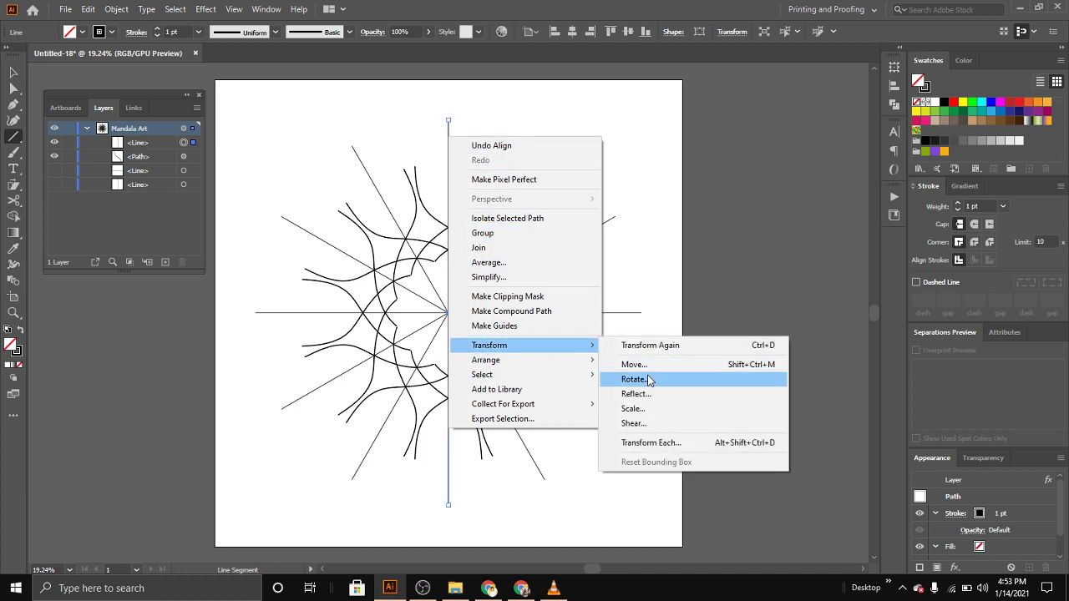
click(646, 378)
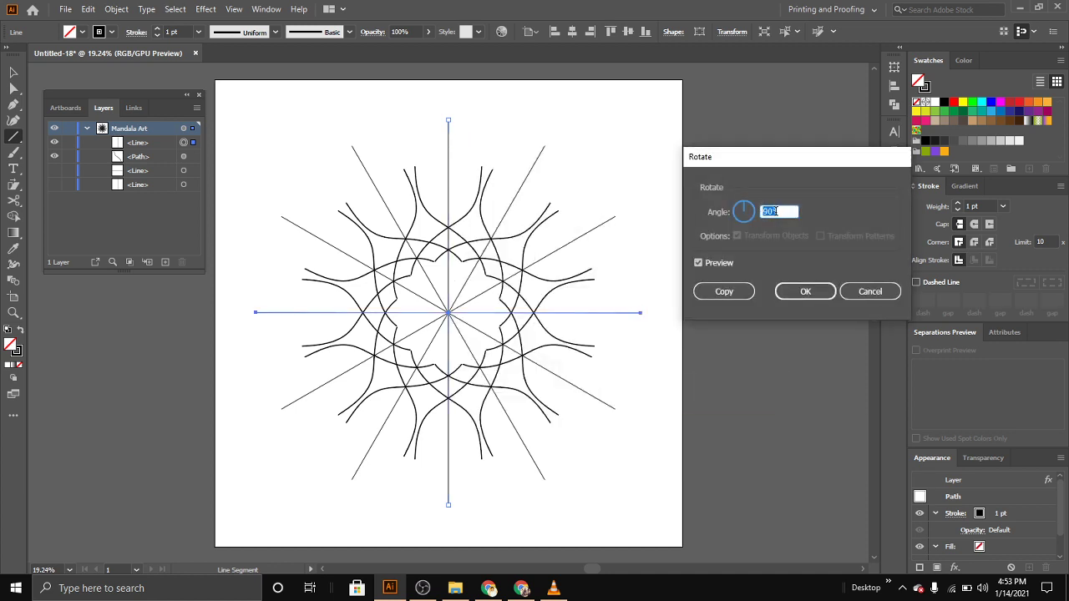
text(-)
text(15)
- Rotate the line by −15° and add an anchor point at the mandala's centre
click(803, 293)
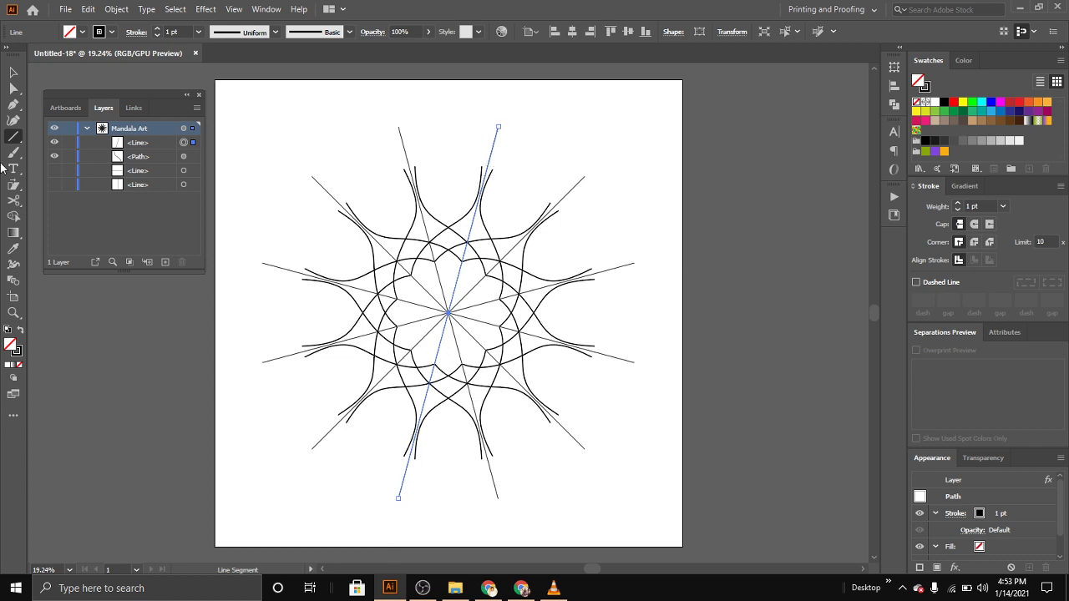
drag(13, 104, 79, 111)
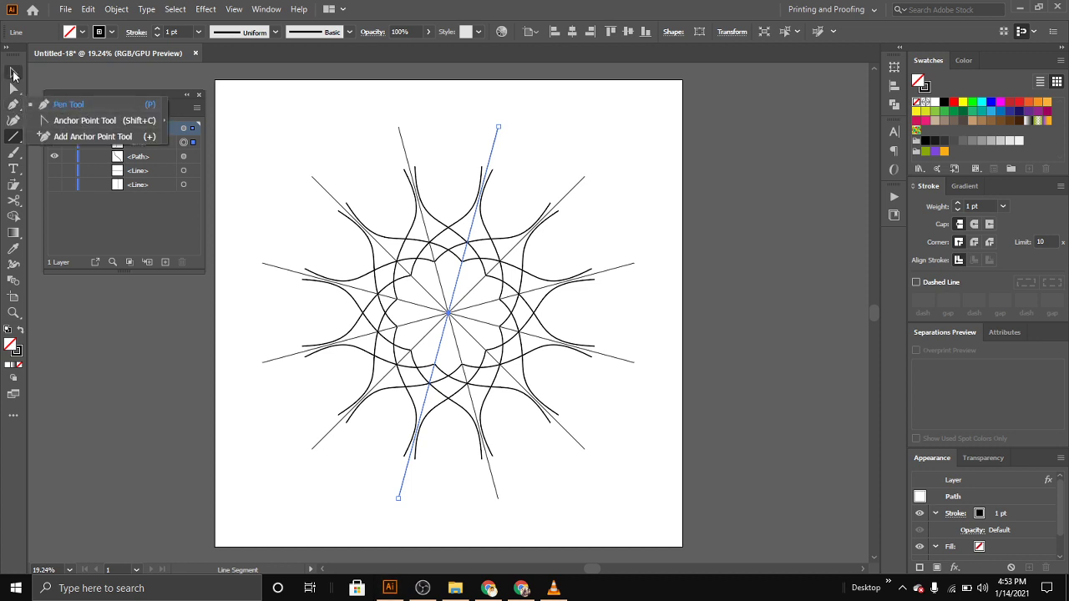
click(13, 76)
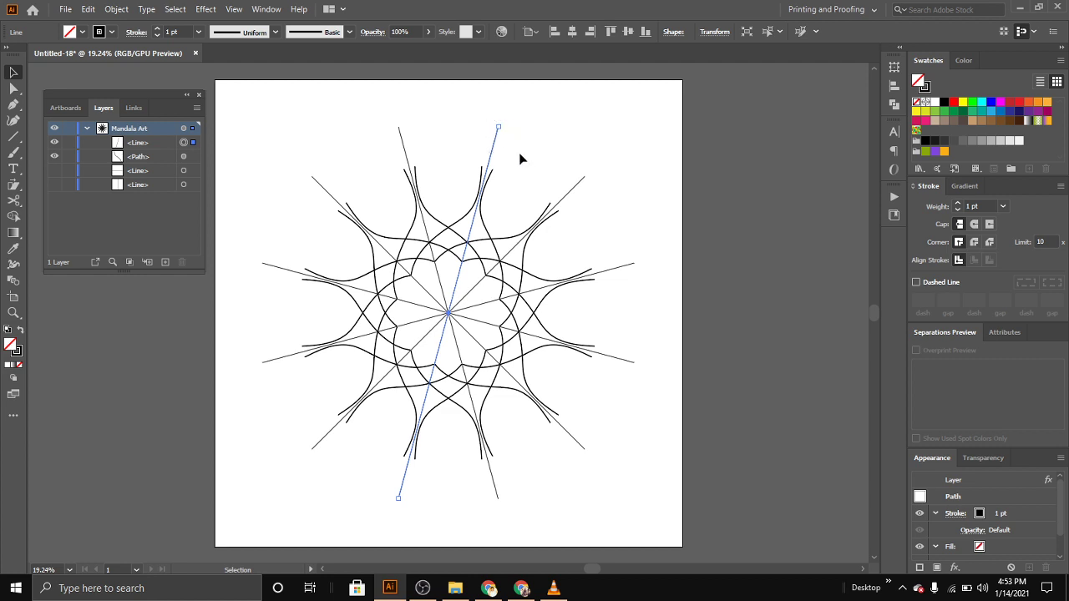
drag(15, 106, 44, 138)
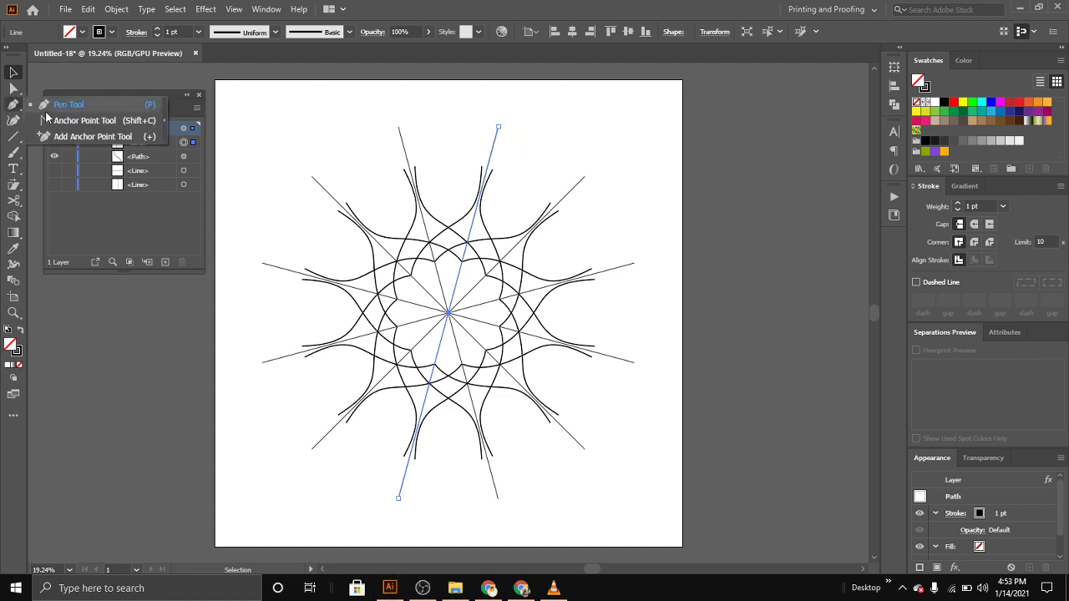
click(44, 136)
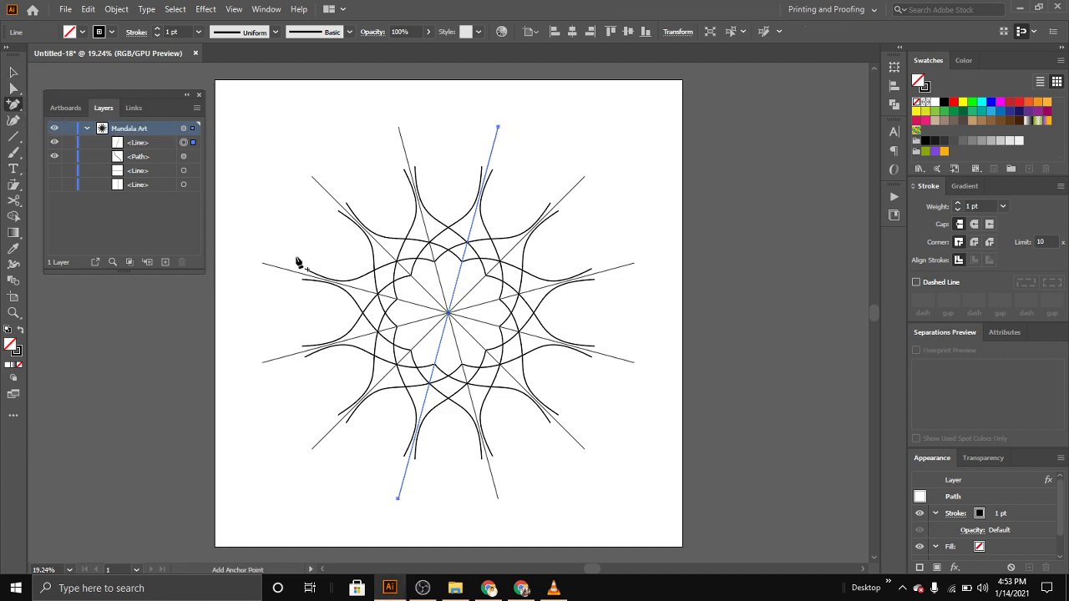
click(450, 316)
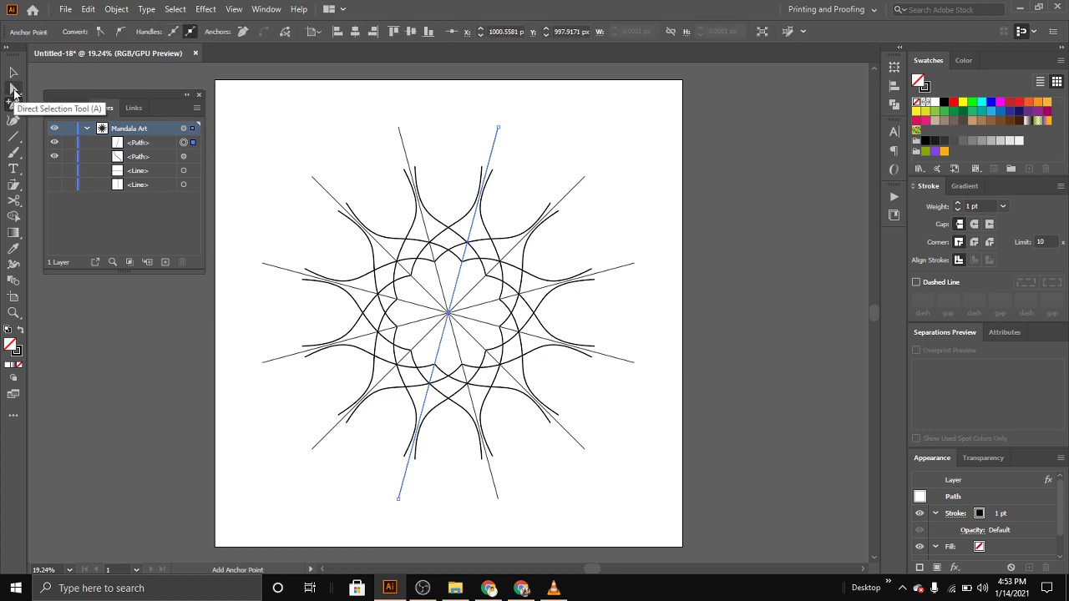
- Delete the line's bottom anchor, leaving only the upper spoke
click(13, 89)
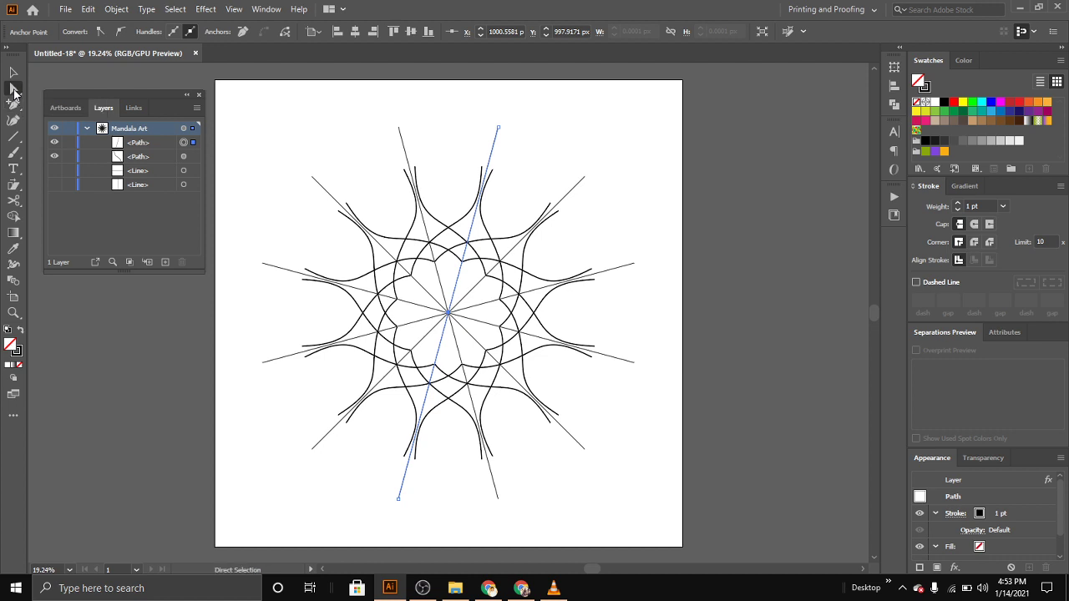
drag(378, 481, 443, 516)
key(Delete)
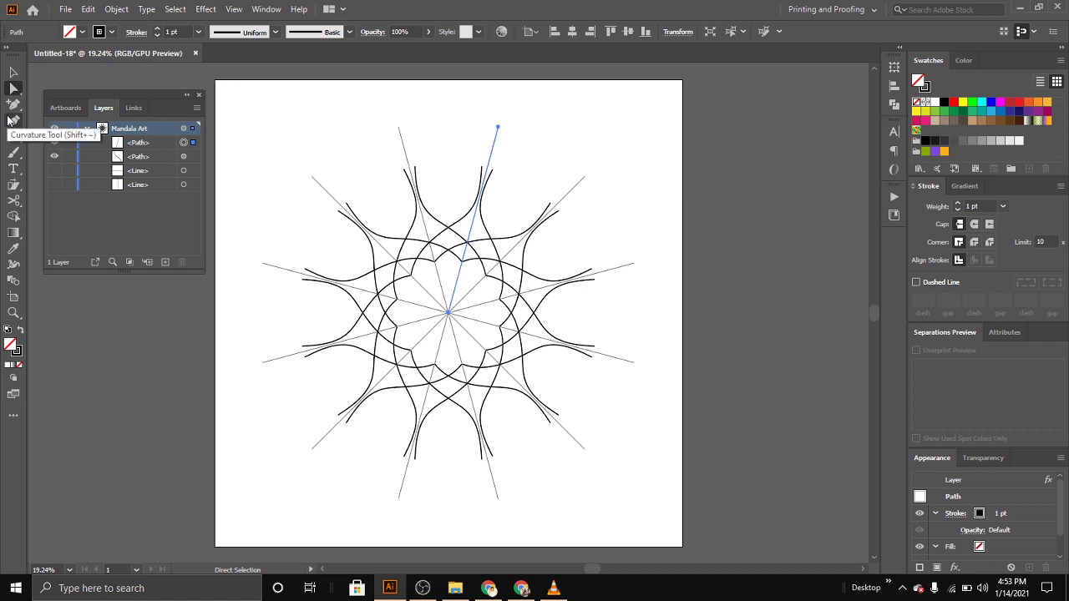
- Pen a wedge from the spoke's centre end straight up, then to the tilted spoke's top
right_click(14, 104)
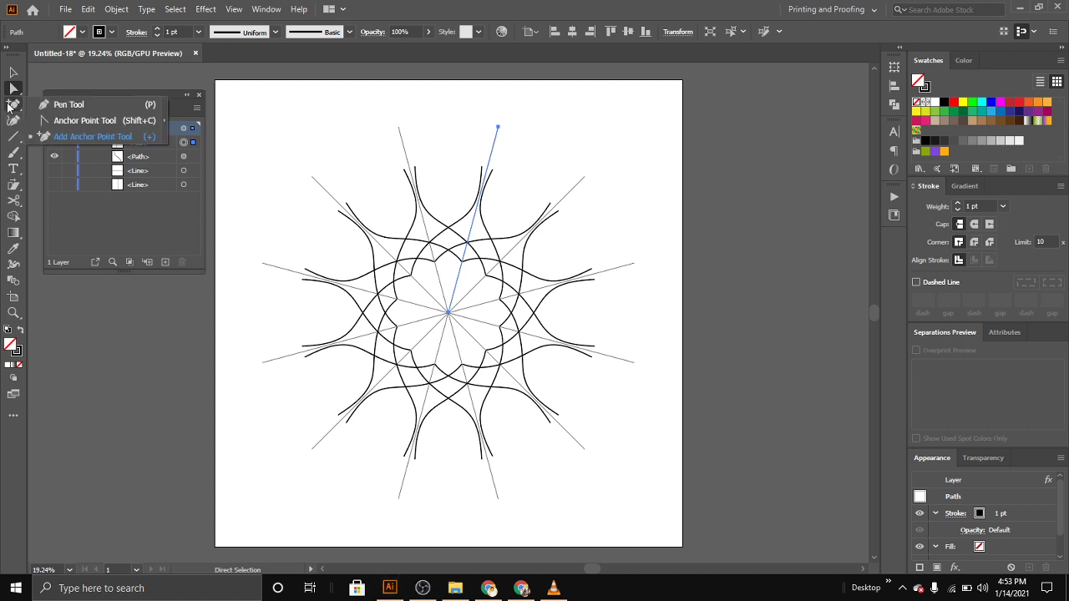
click(47, 103)
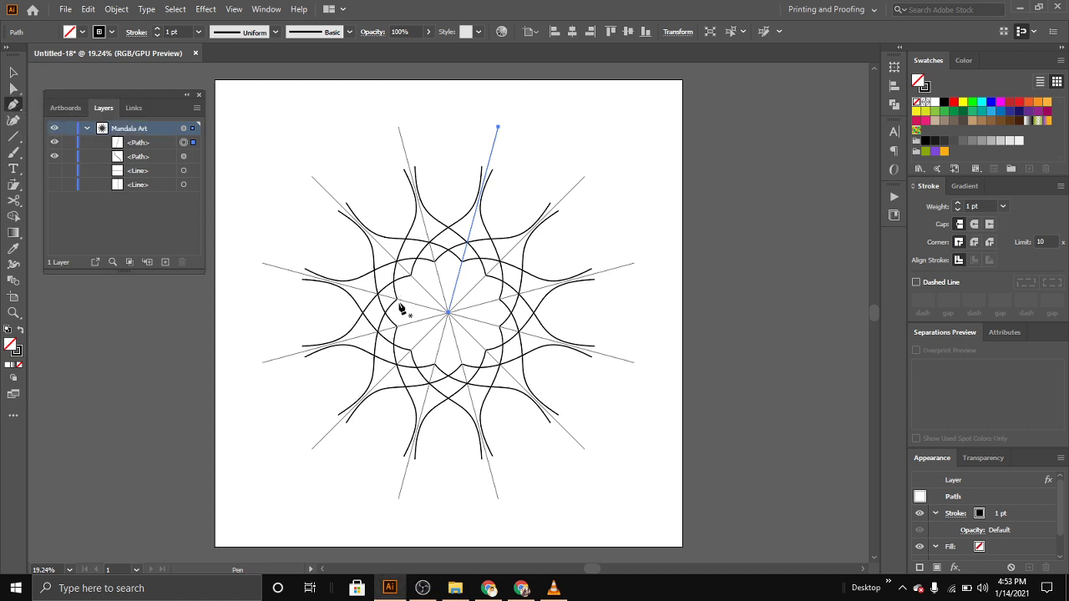
click(448, 316)
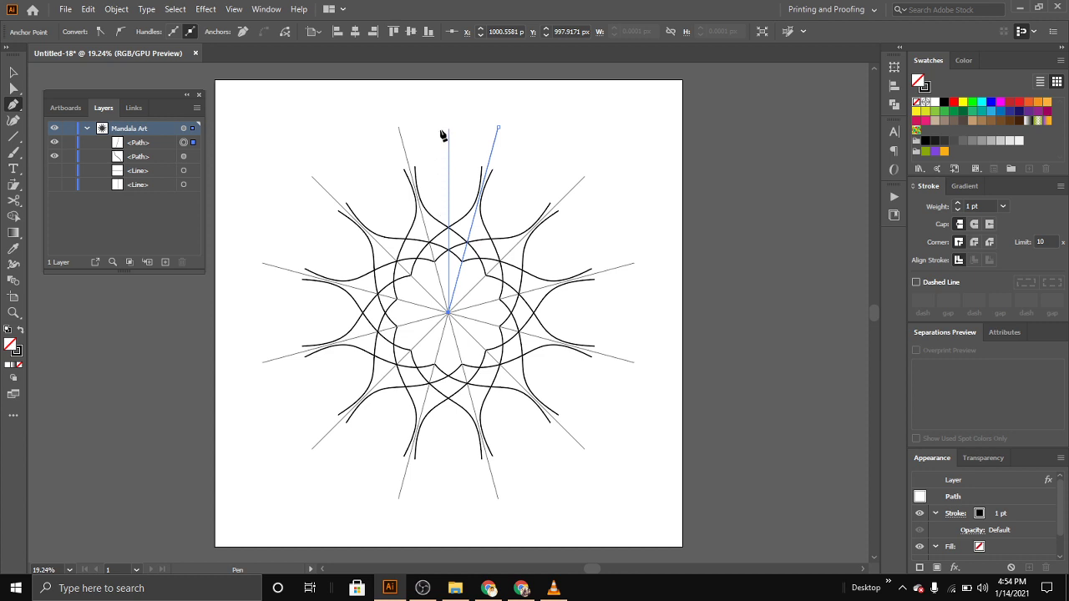
click(449, 128)
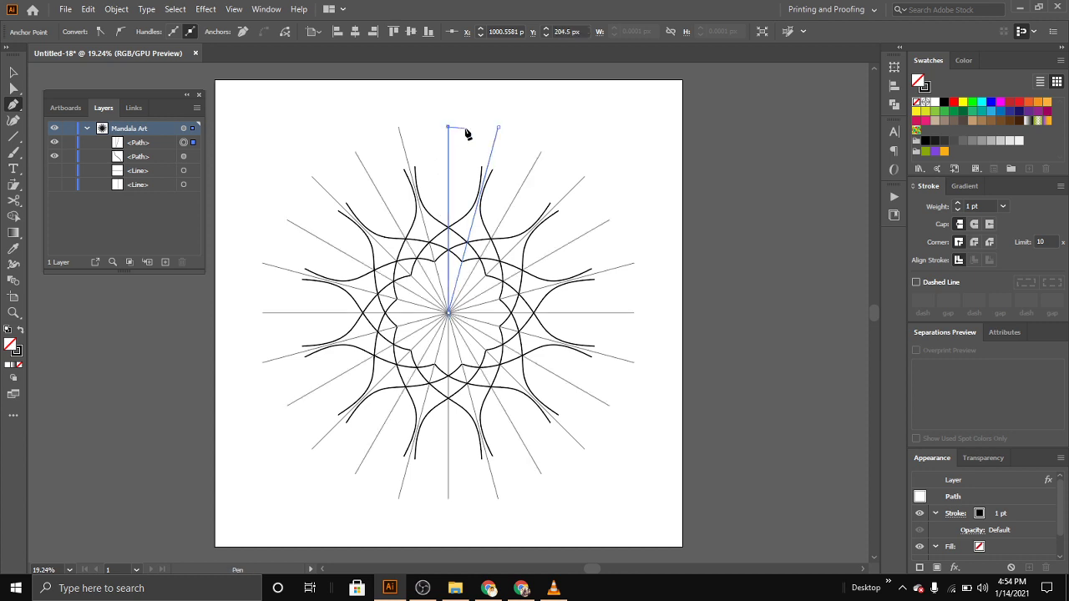
click(498, 128)
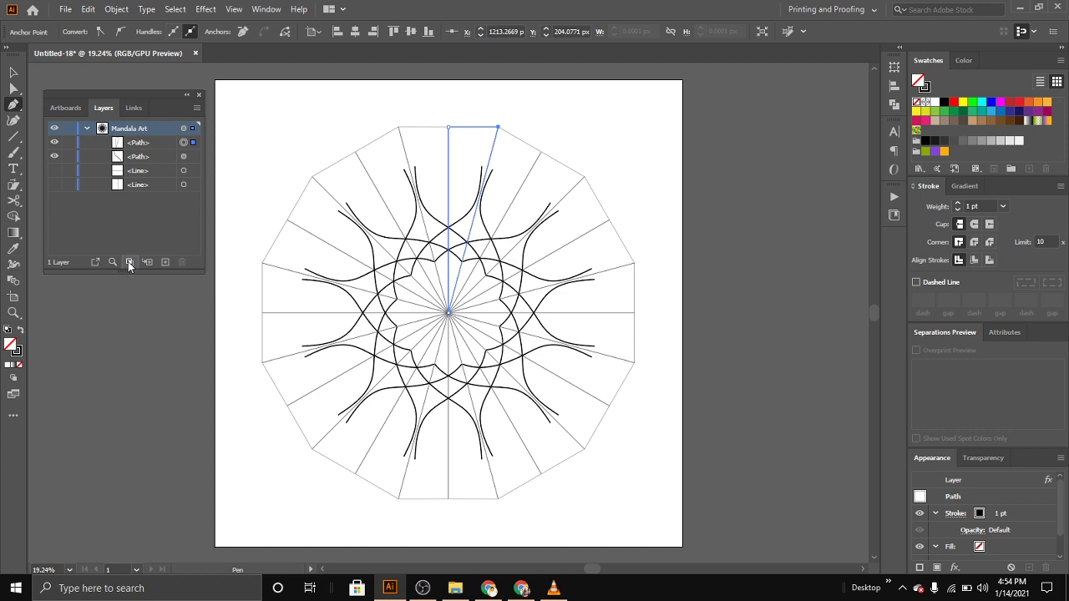
- Clip the mandala to the wedge outline, make the guide lines visible again, and deselect
click(127, 261)
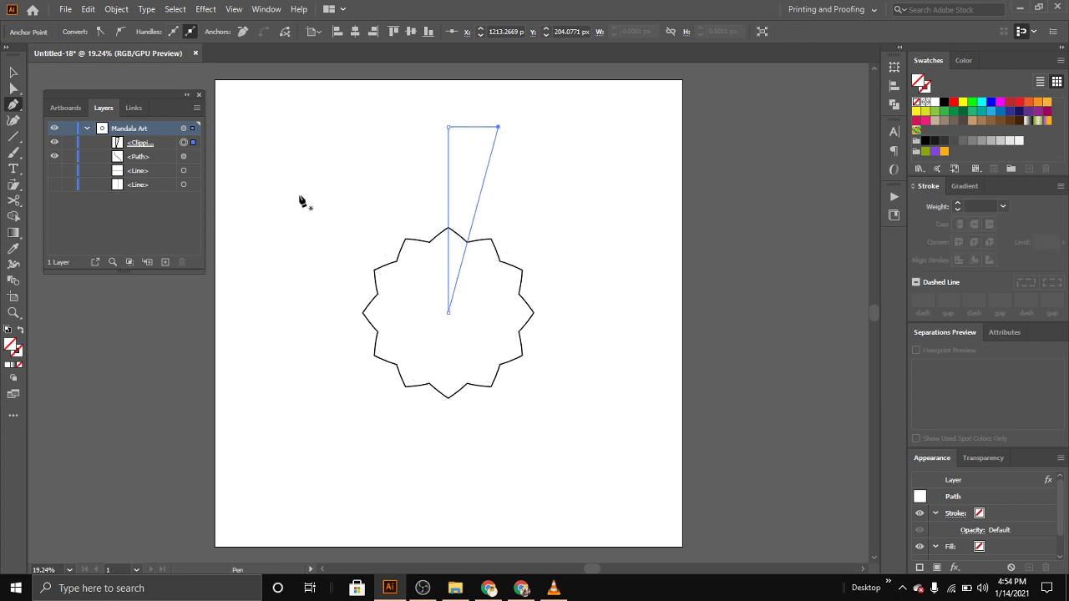
click(55, 185)
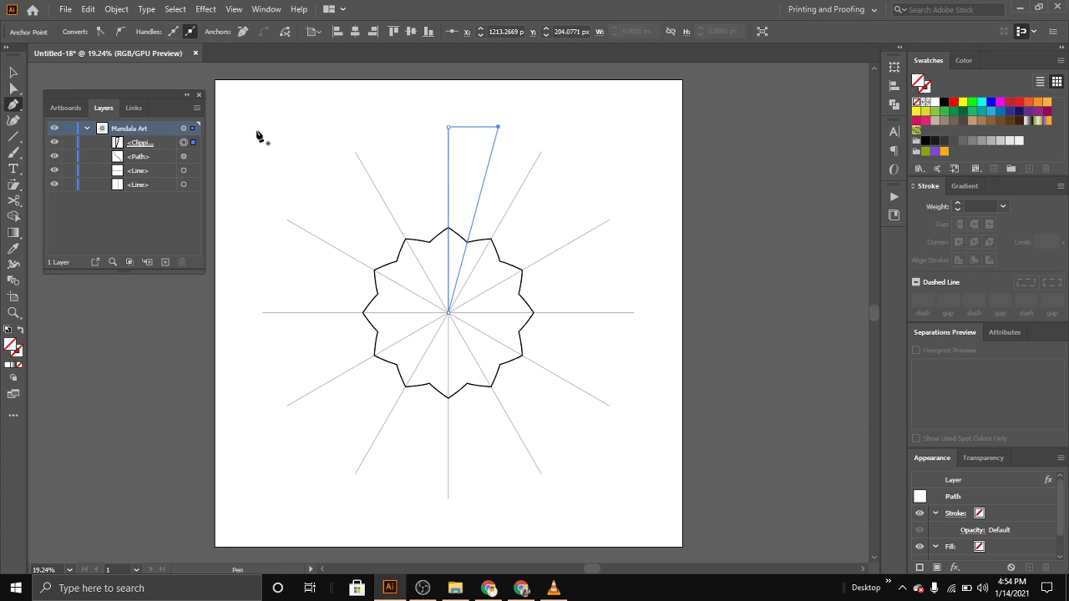
click(13, 73)
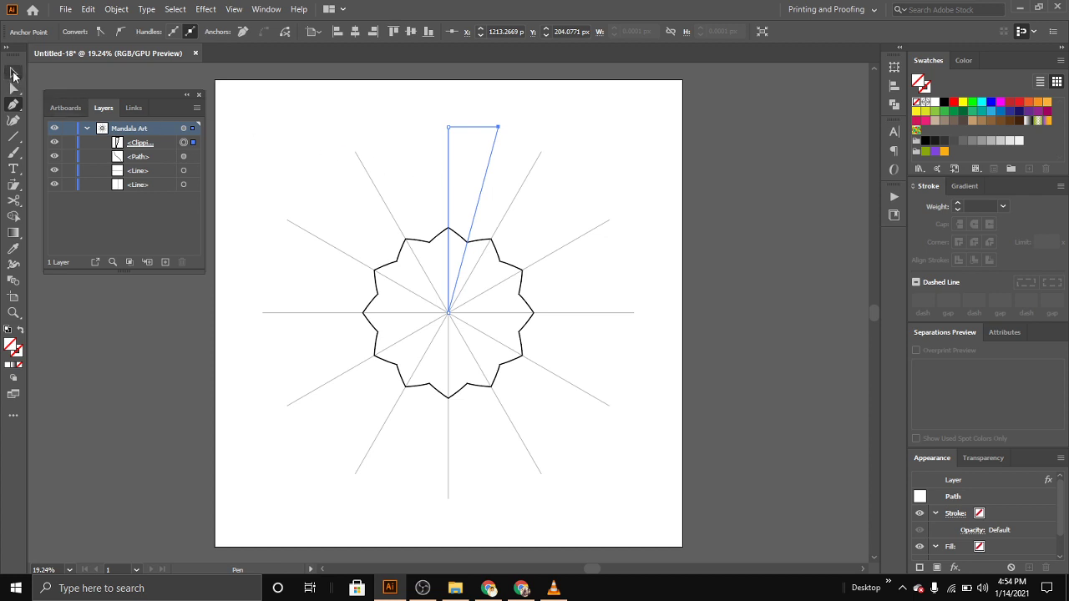
click(278, 119)
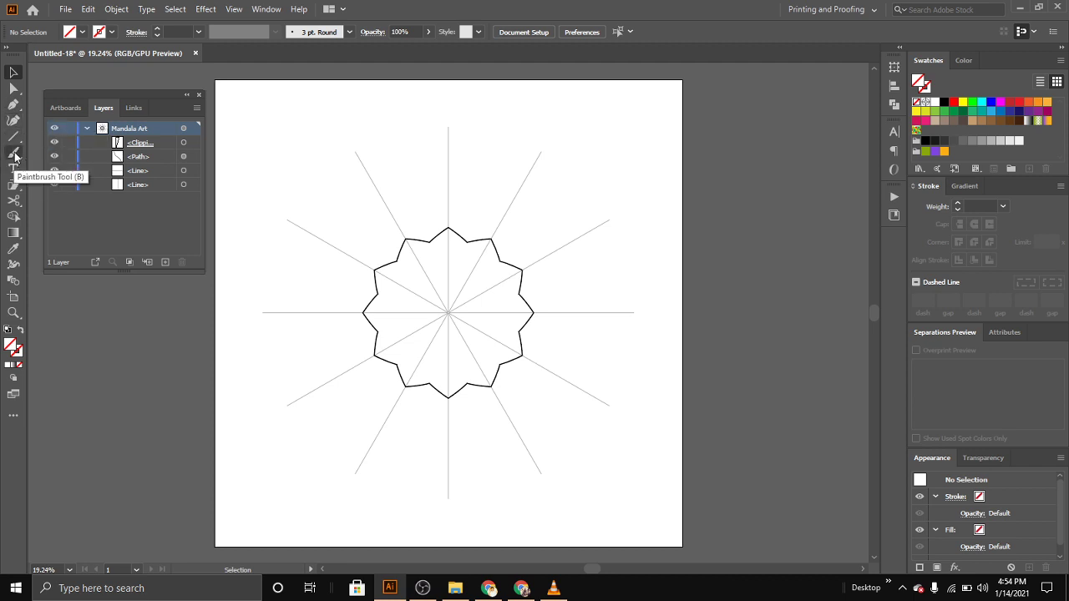
- Switch to the Paintbrush and change its stroke from white to black
click(14, 155)
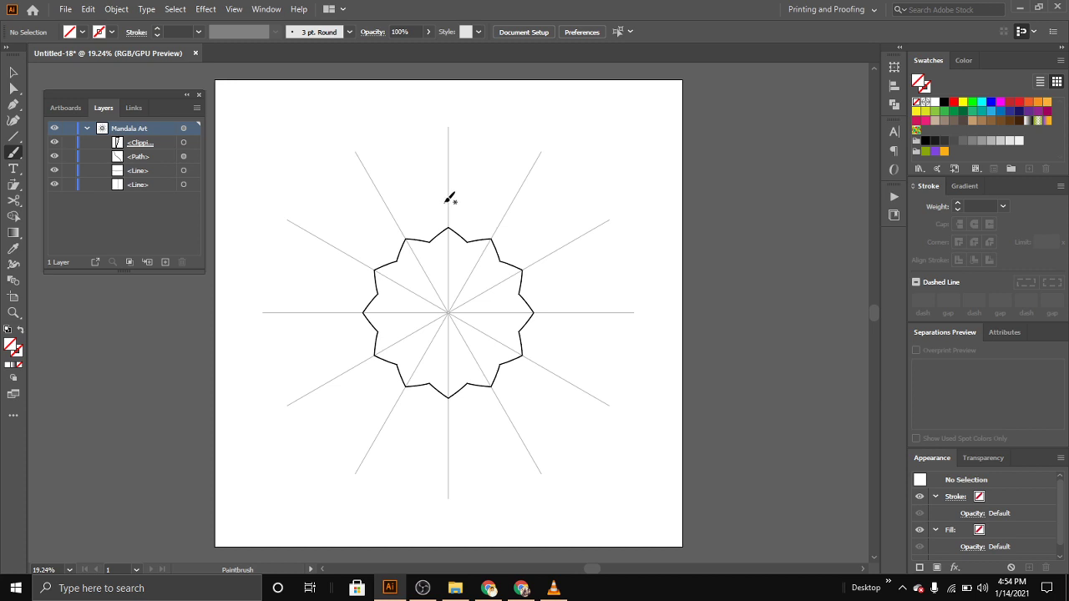
drag(453, 205, 465, 217)
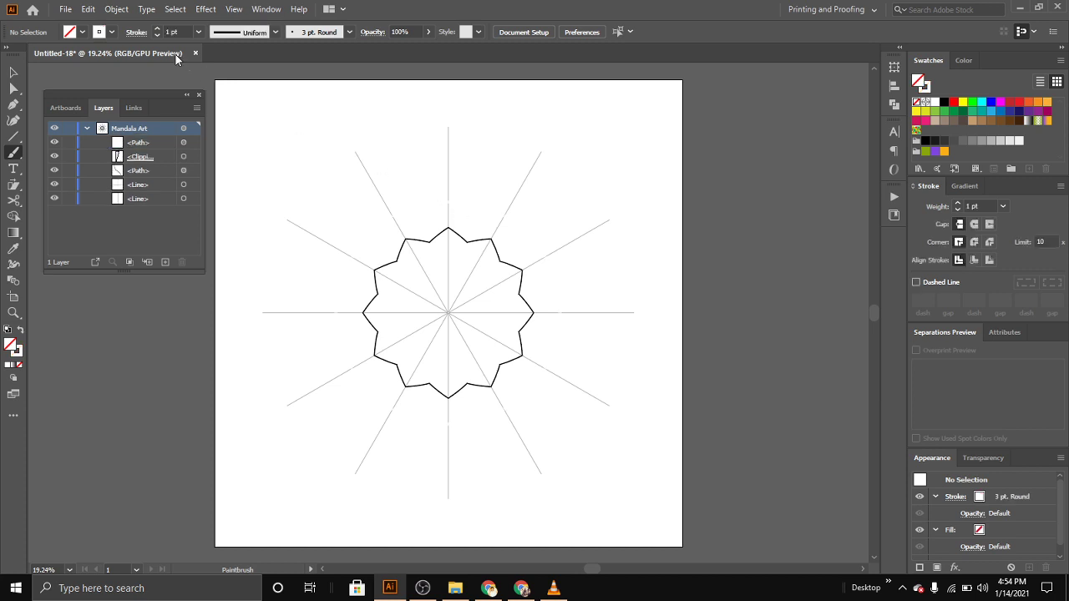
key(ctrl+z)
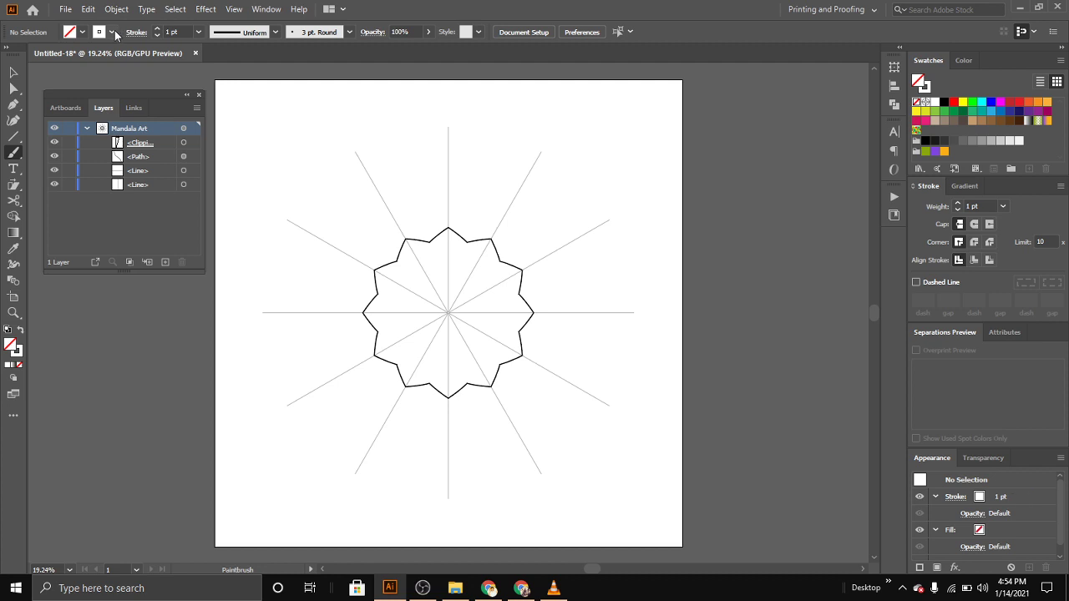
click(112, 33)
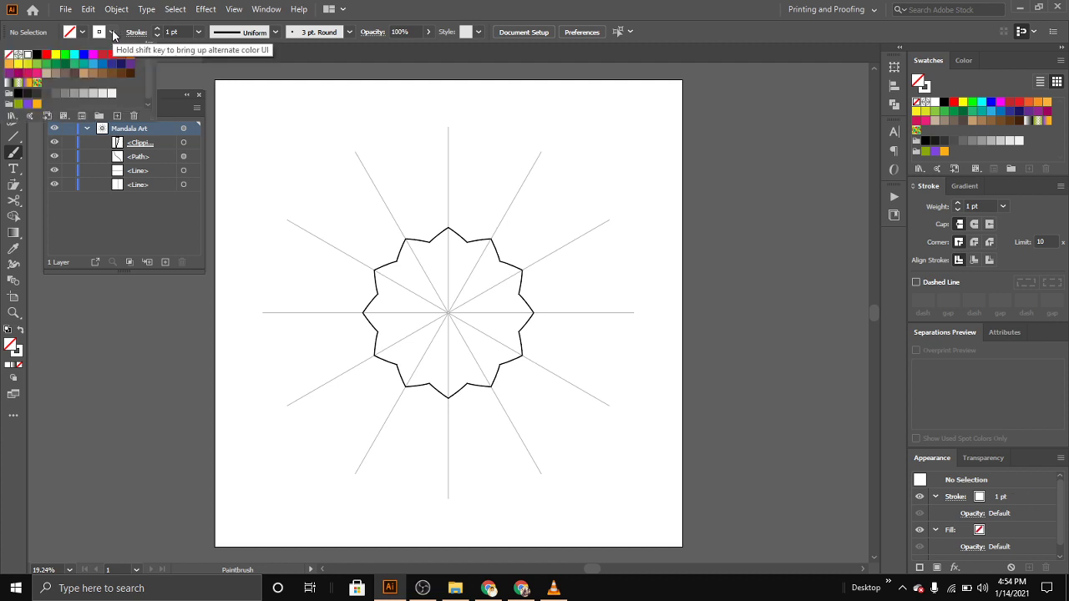
click(38, 55)
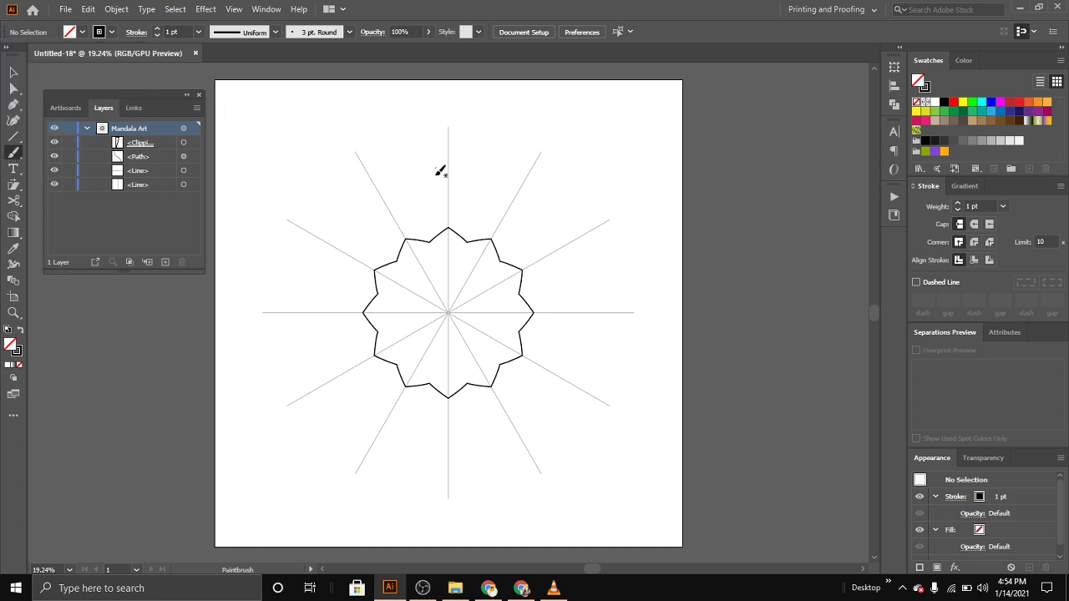
- Paint repeated petal-tip strokes at the star points, undoing unwanted attempts
drag(436, 177, 481, 224)
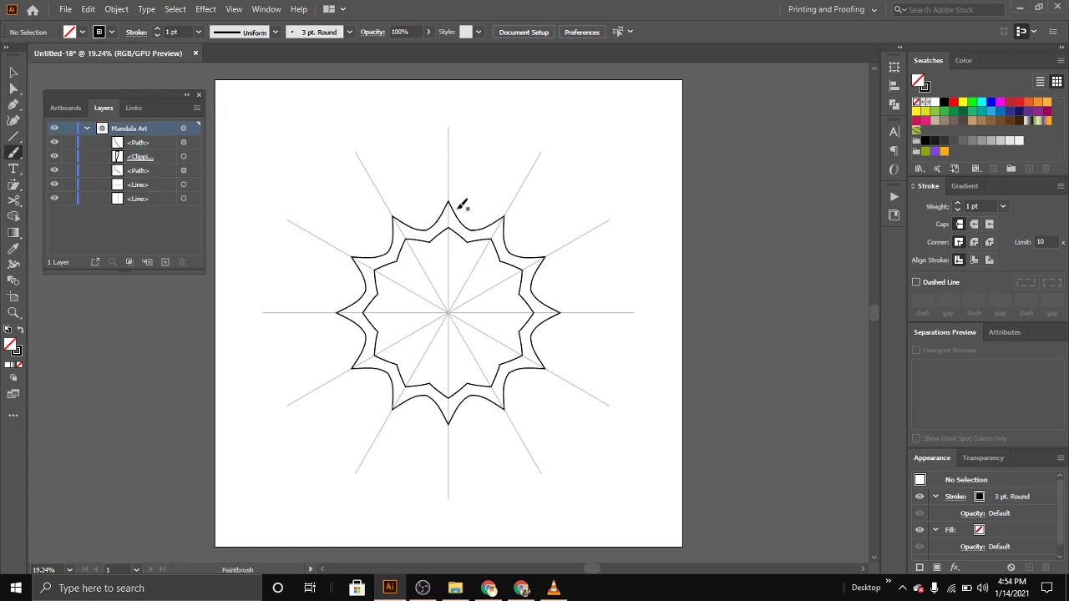
key(ctrl+z)
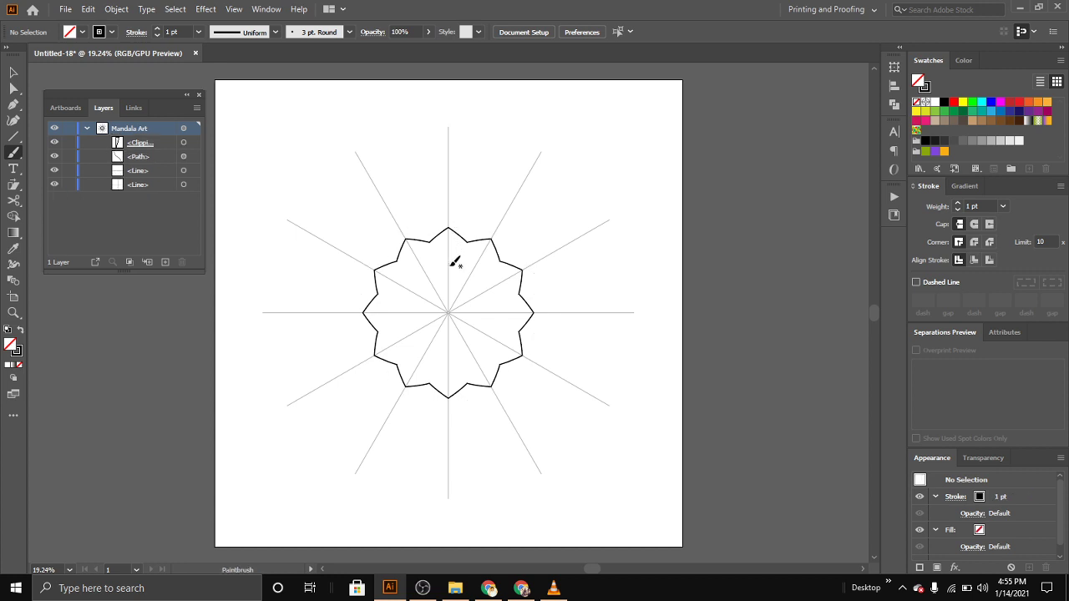
drag(444, 262, 441, 292)
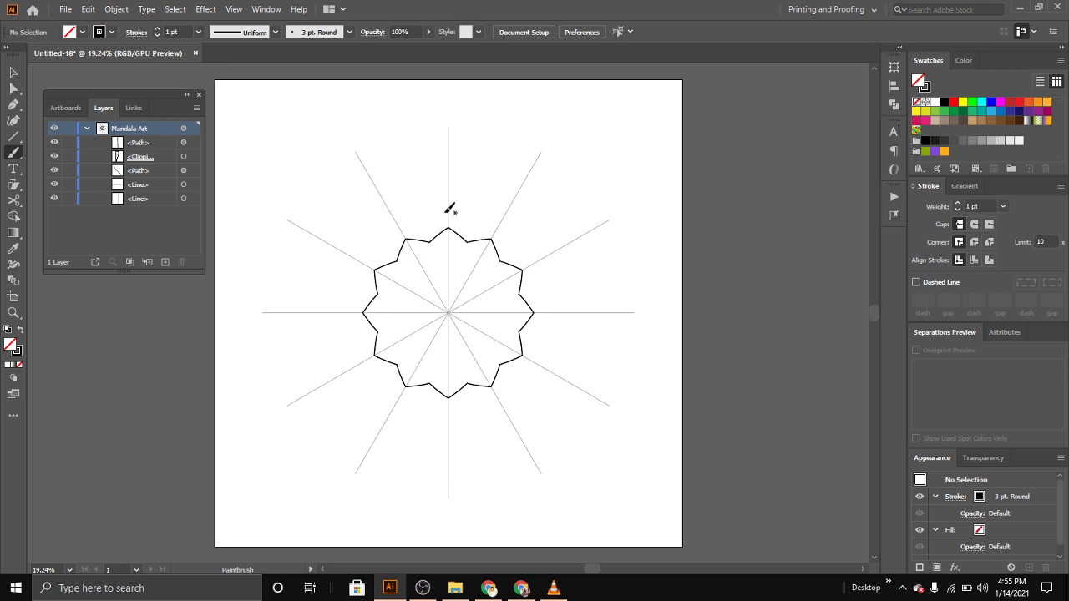
mouse_move(448, 219)
mouse_down()
mouse_move(474, 212)
mouse_move(480, 234)
mouse_move(476, 200)
mouse_move(467, 232)
mouse_up()
key(ctrl+z)
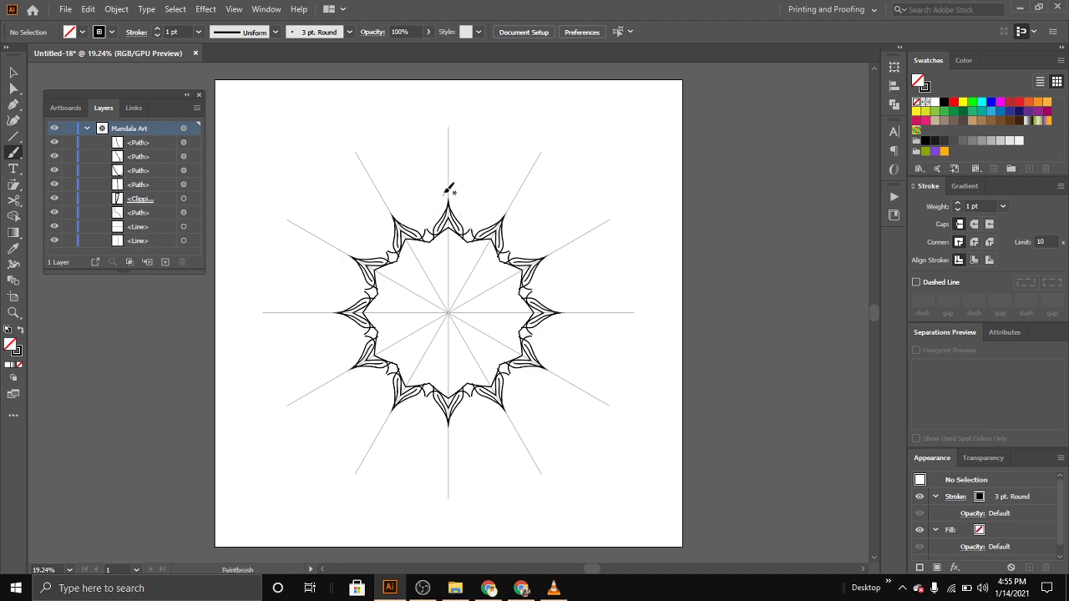
- Add inner lines to the petal tips and a scalloped petal ring around them
drag(445, 186, 501, 237)
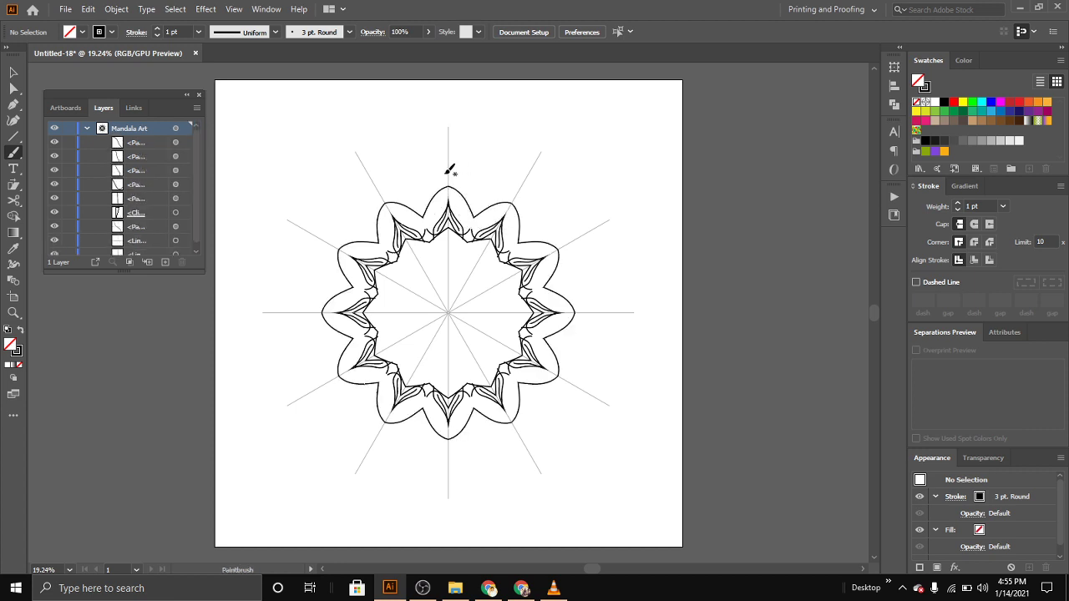
mouse_move(445, 172)
mouse_down()
mouse_move(472, 183)
mouse_move(508, 227)
mouse_up()
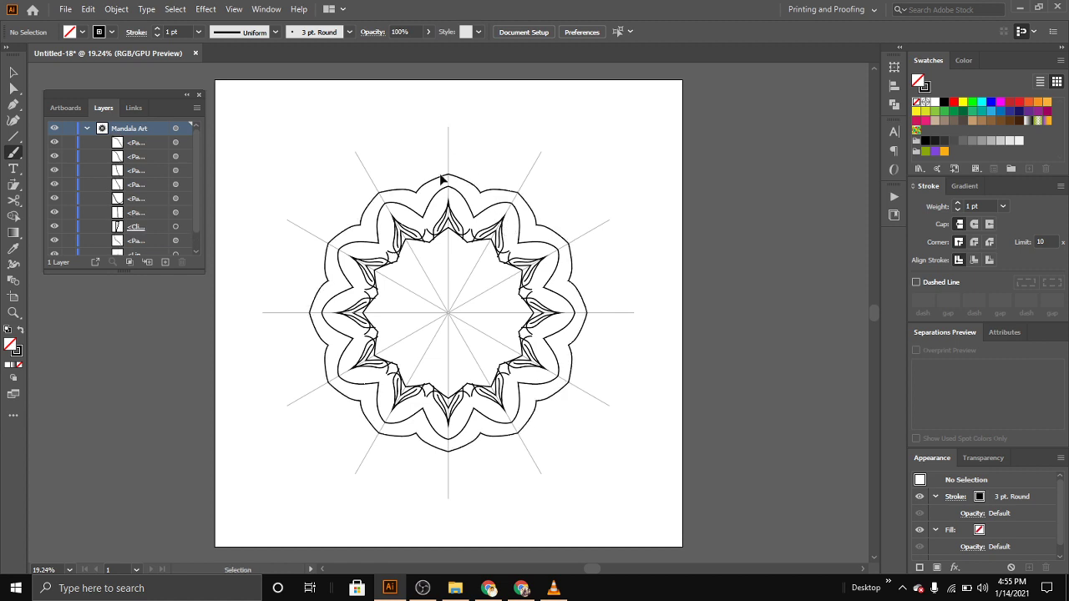
key(ctrl+z)
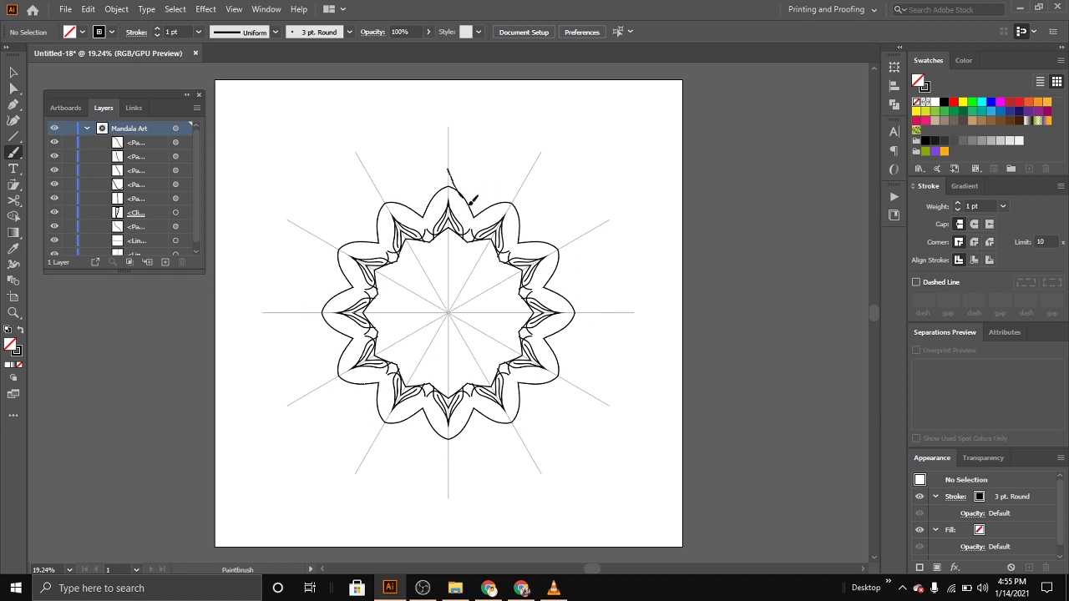
drag(472, 201, 501, 230)
key(ctrl+z)
drag(450, 167, 505, 230)
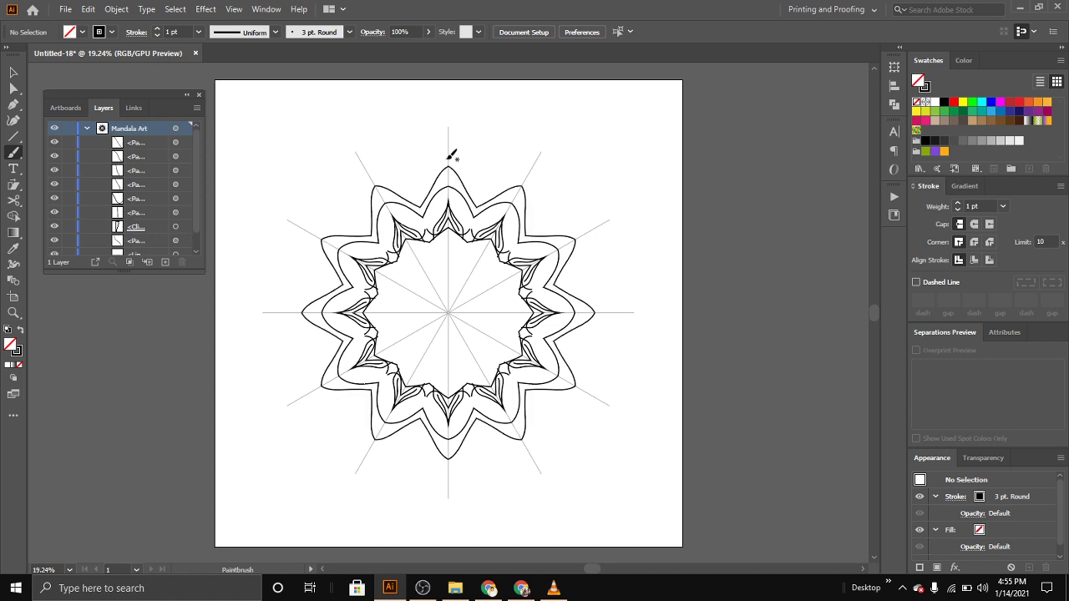
drag(431, 159, 406, 192)
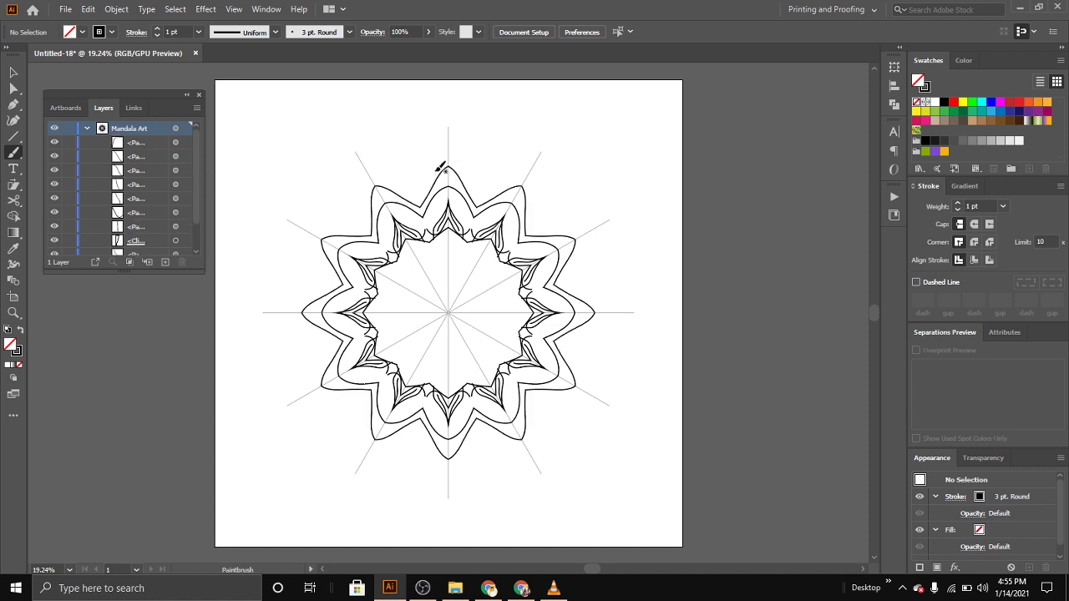
key(ctrl+z)
key(ctrl+z)
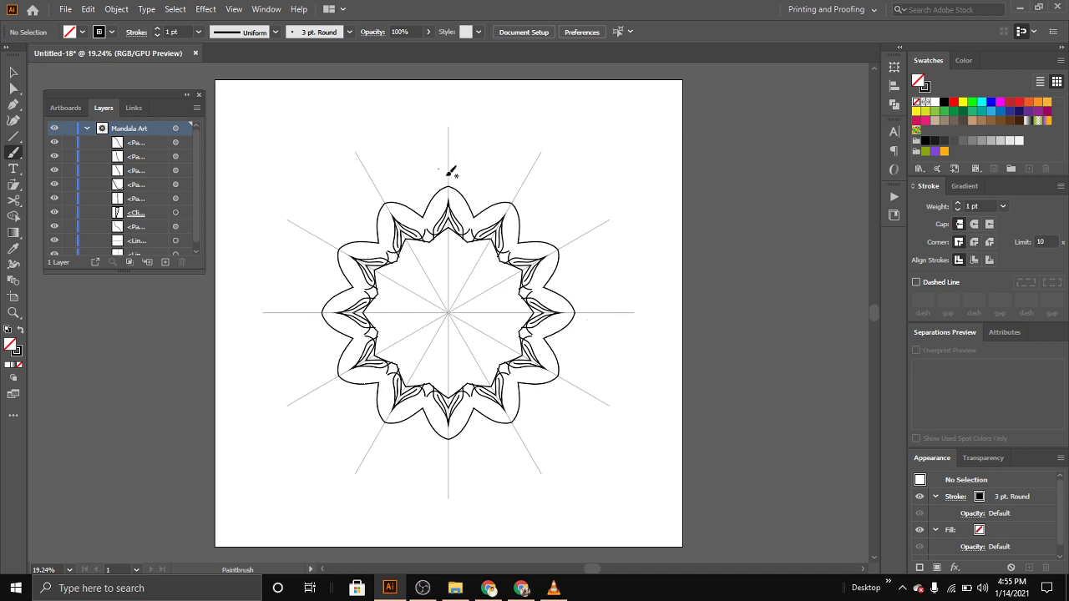
- Paint an outer ring of double-lined pointed star tips around the petals
click(473, 184)
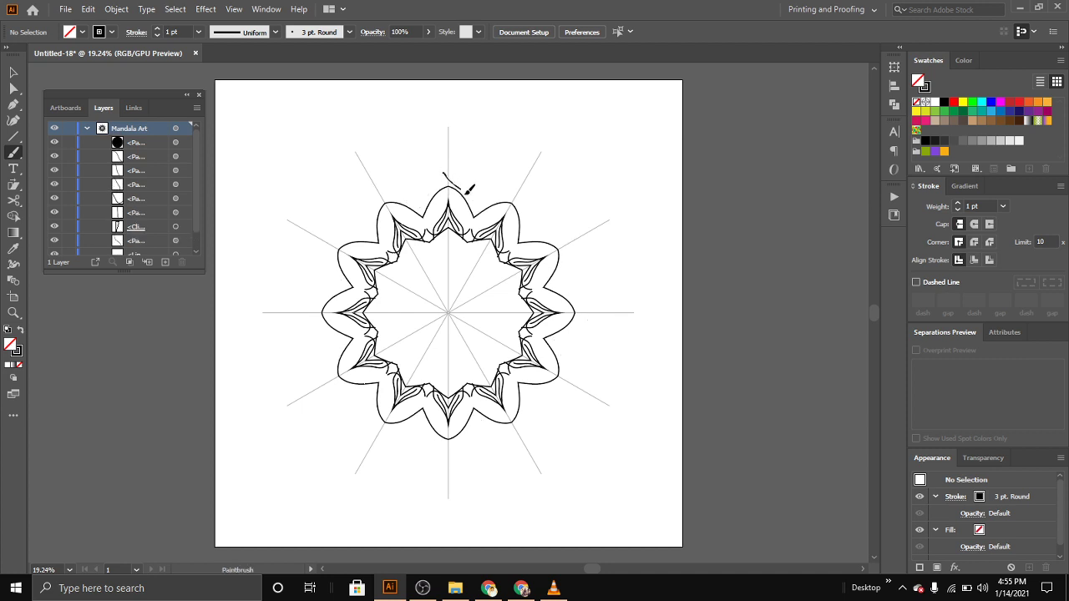
drag(466, 193, 489, 207)
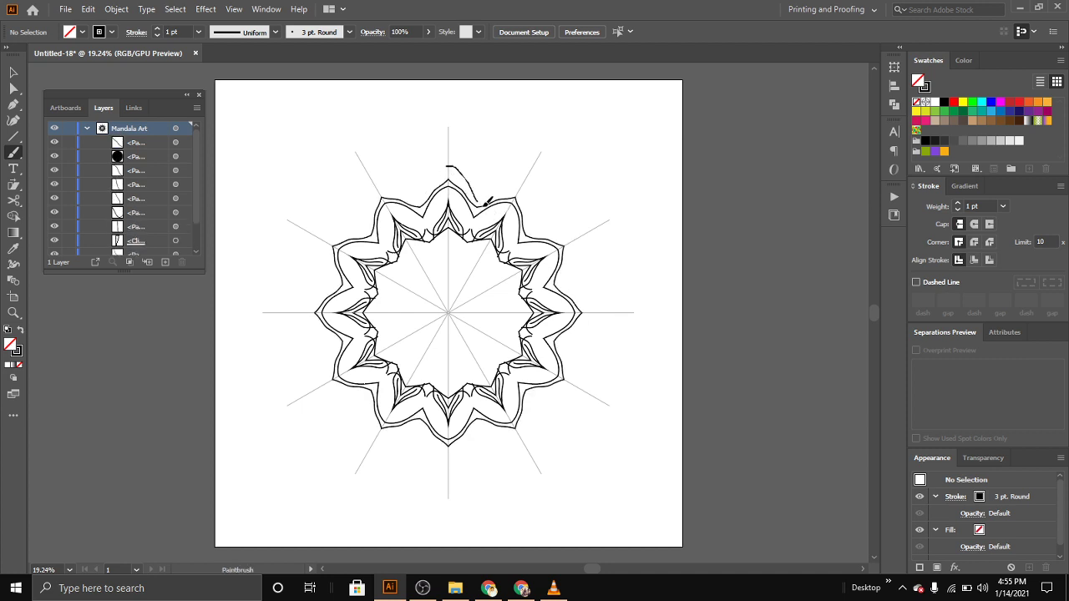
key(ctrl+z)
mouse_move(481, 195)
mouse_down()
mouse_move(506, 183)
mouse_move(493, 198)
mouse_up()
key(ctrl+z)
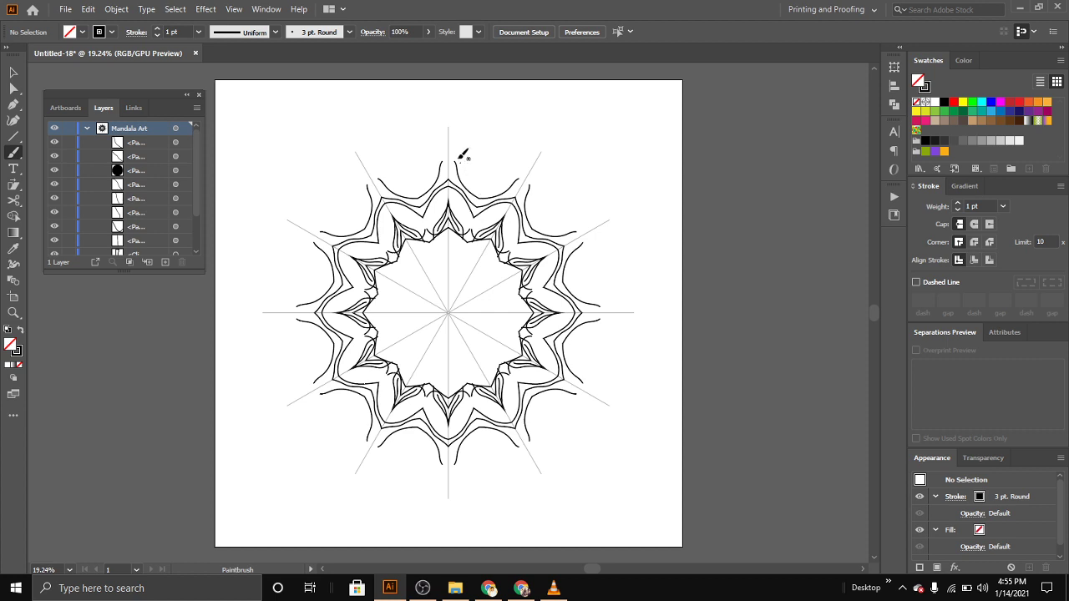
key(ctrl+z)
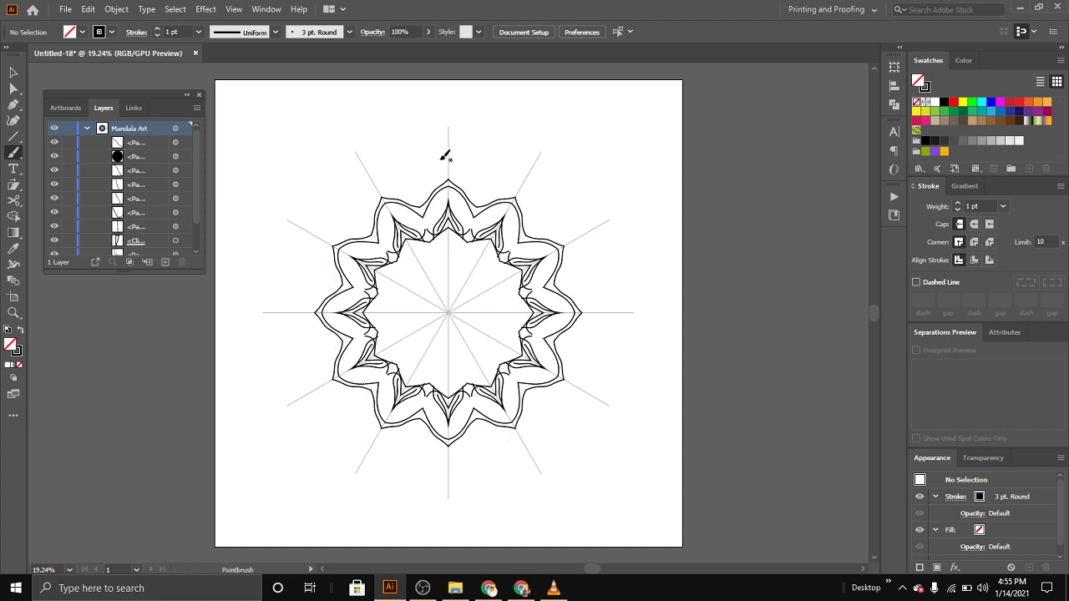
drag(455, 170, 491, 197)
drag(443, 158, 481, 185)
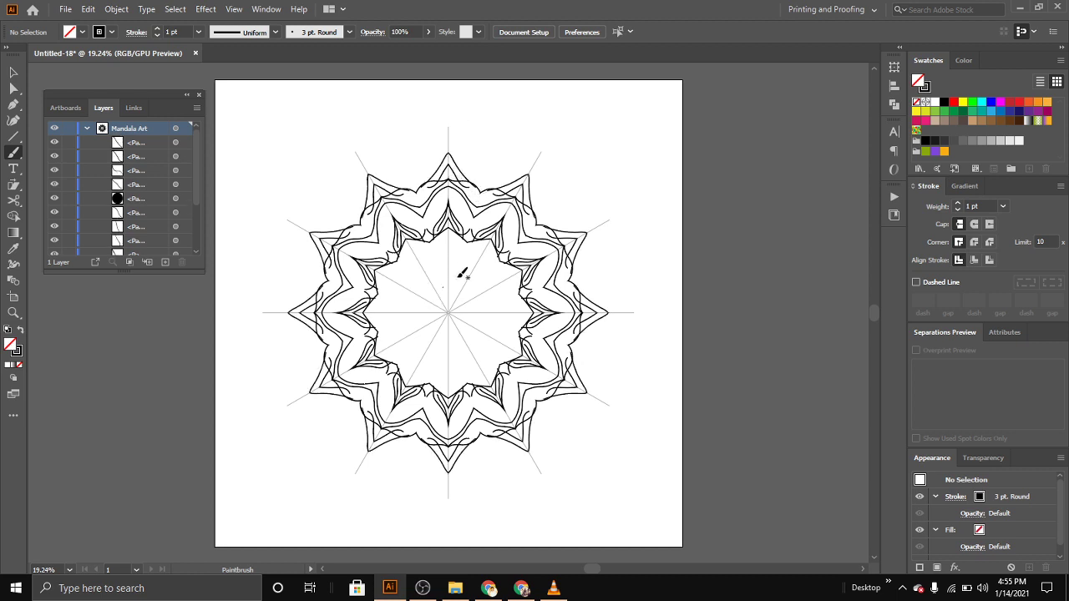
- Paint a small circle of short radial ticks and twelve rounded petals inside the star centre
drag(458, 263, 464, 280)
key(v)
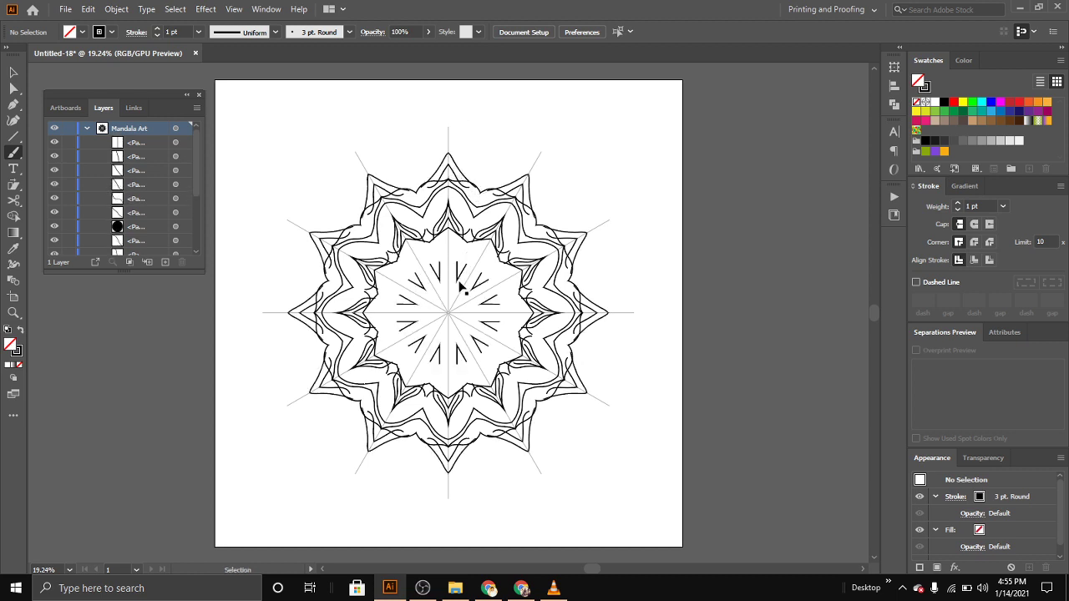
key(ctrl+z)
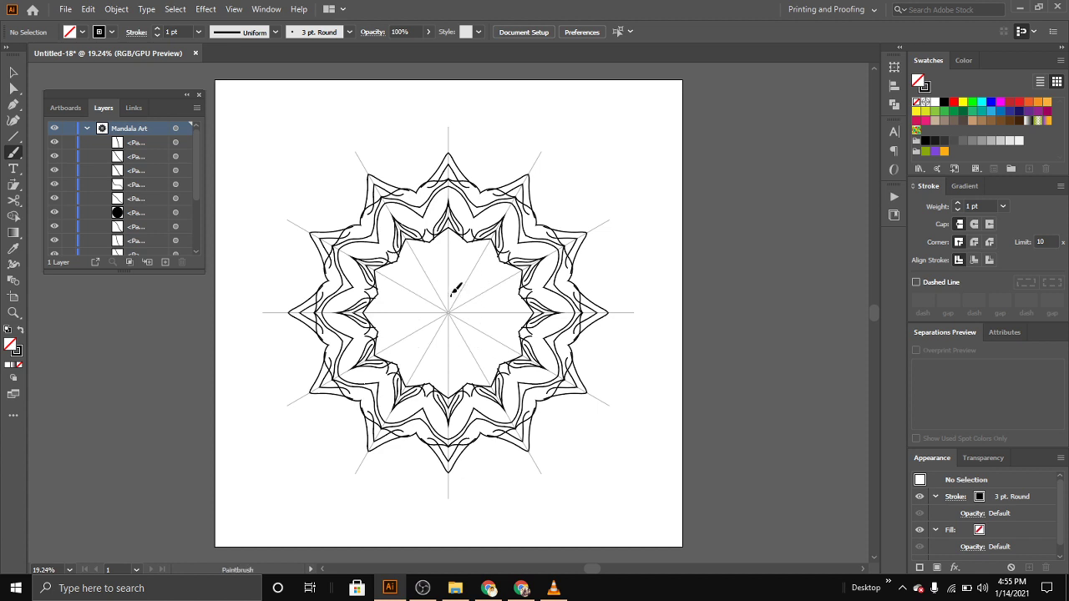
mouse_move(451, 293)
mouse_down()
mouse_move(469, 265)
mouse_move(469, 279)
mouse_up()
key(v)
key(b)
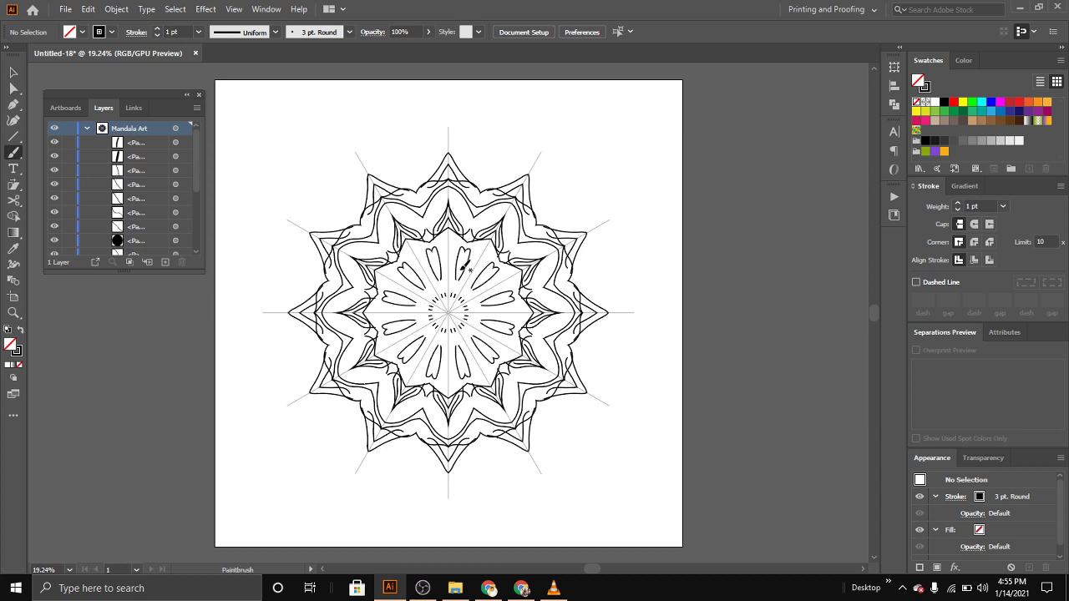